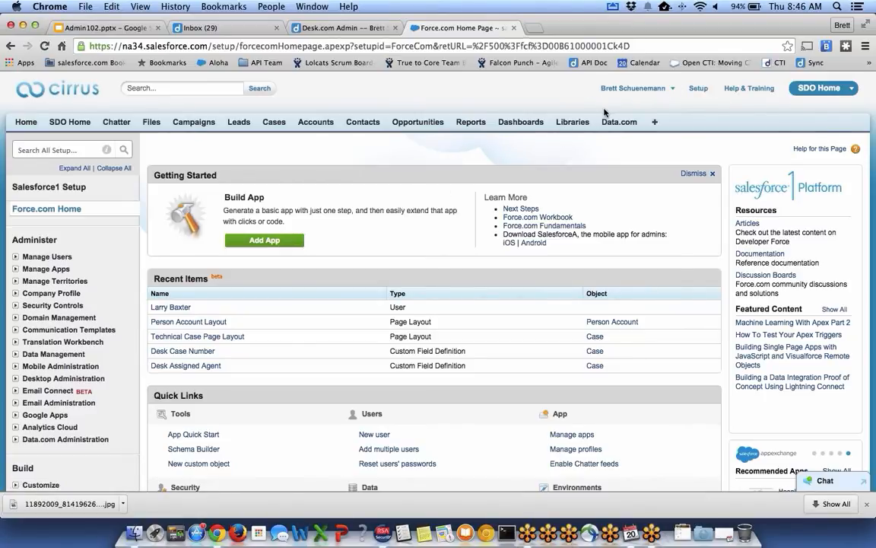
Search Salesforce Setup for 'cases' and open the Case Fields list.
{"action": "left_click", "coordinate": [695, 92]}
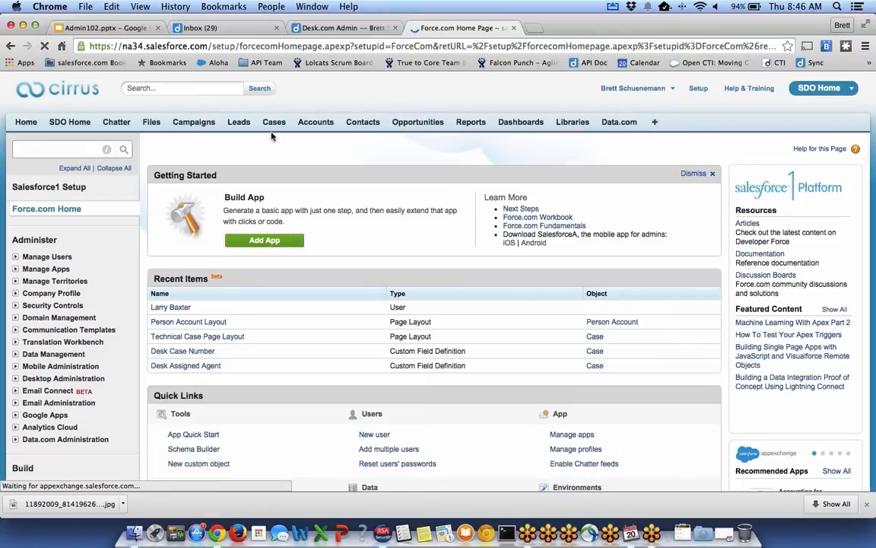
{"action": "left_click", "coordinate": [76, 150]}
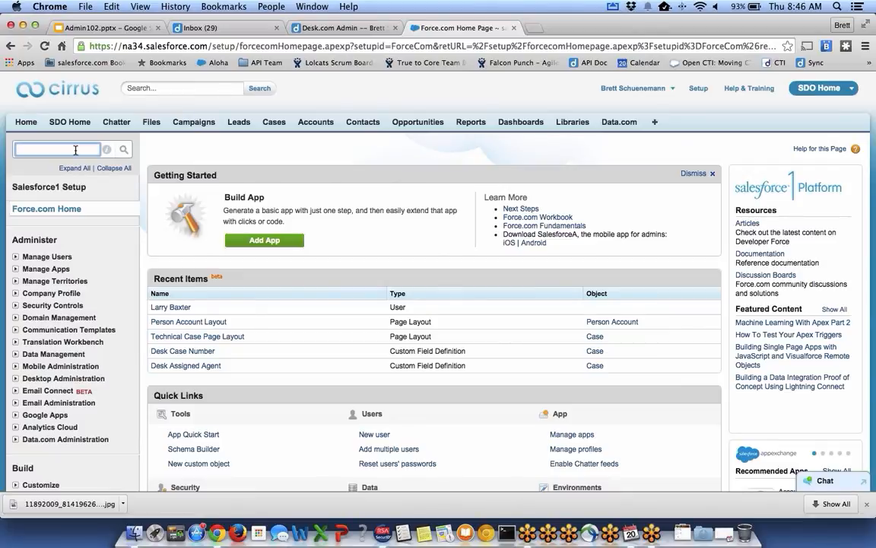
{"action": "type", "text": "cases"}
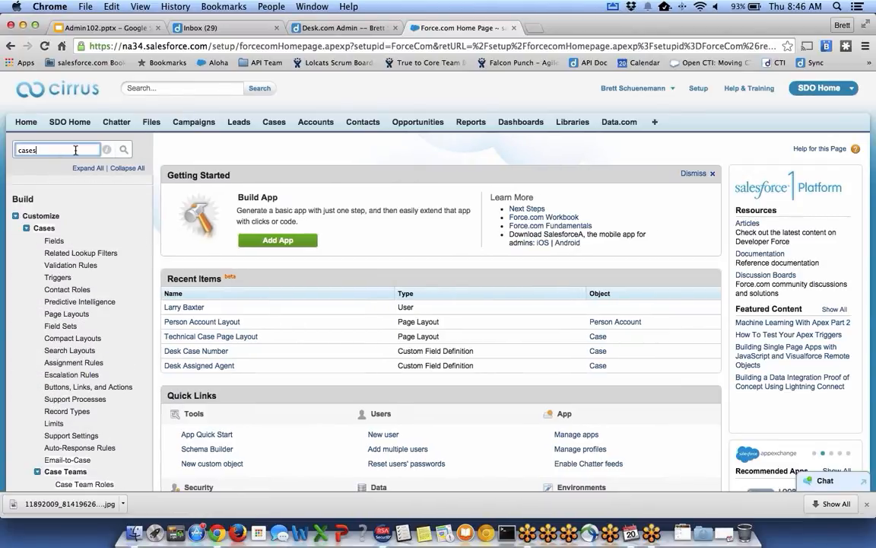
{"action": "left_click", "coordinate": [54, 242]}
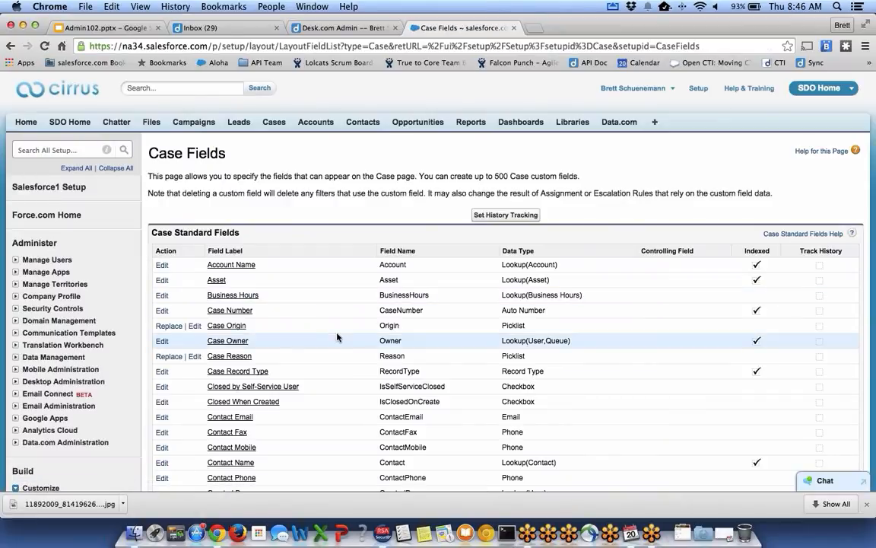
{"action": "scroll", "coordinate": [338, 338], "scroll_direction": "down", "scroll_amount": 5}
{"action": "scroll", "coordinate": [338, 337], "scroll_direction": "down", "scroll_amount": 1}
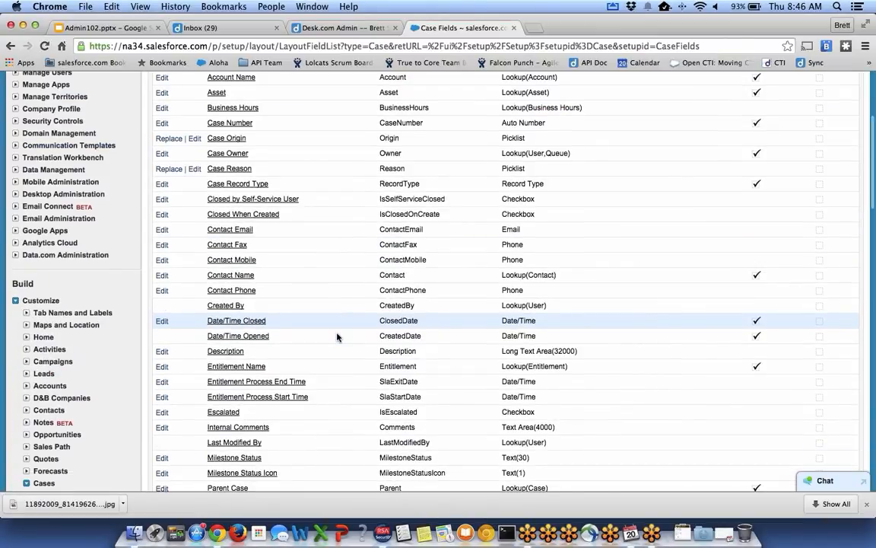
{"action": "scroll", "coordinate": [337, 337], "scroll_direction": "down", "scroll_amount": 4}
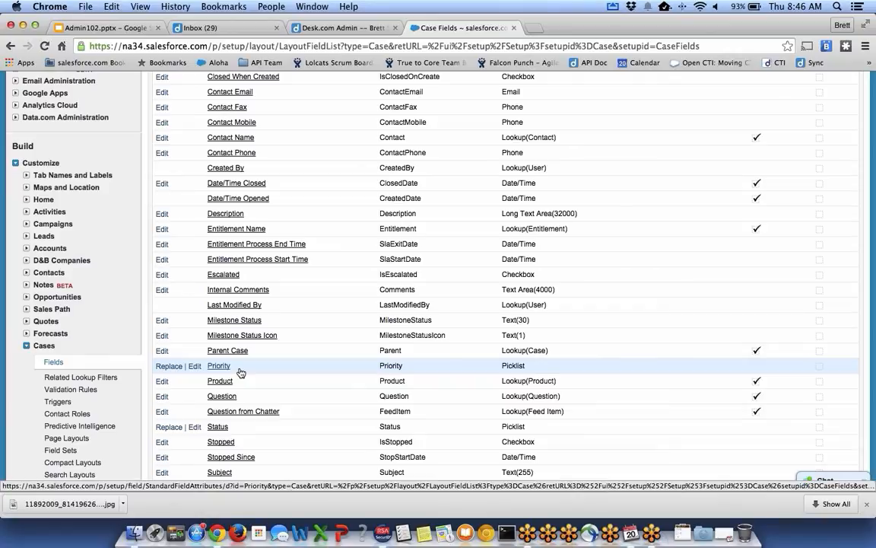
Review the Priority field's picklist values.
{"action": "left_click", "coordinate": [219, 366]}
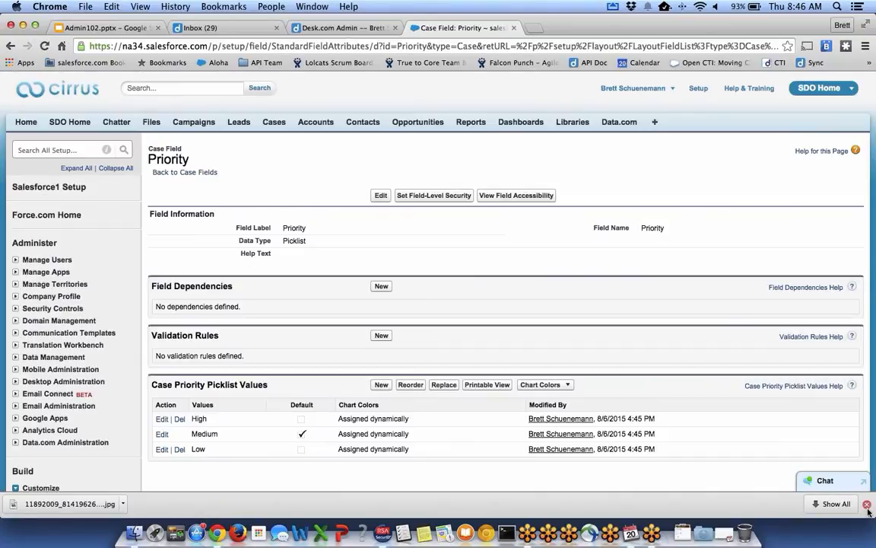
{"action": "scroll", "coordinate": [427, 237], "scroll_direction": "down", "scroll_amount": 5}
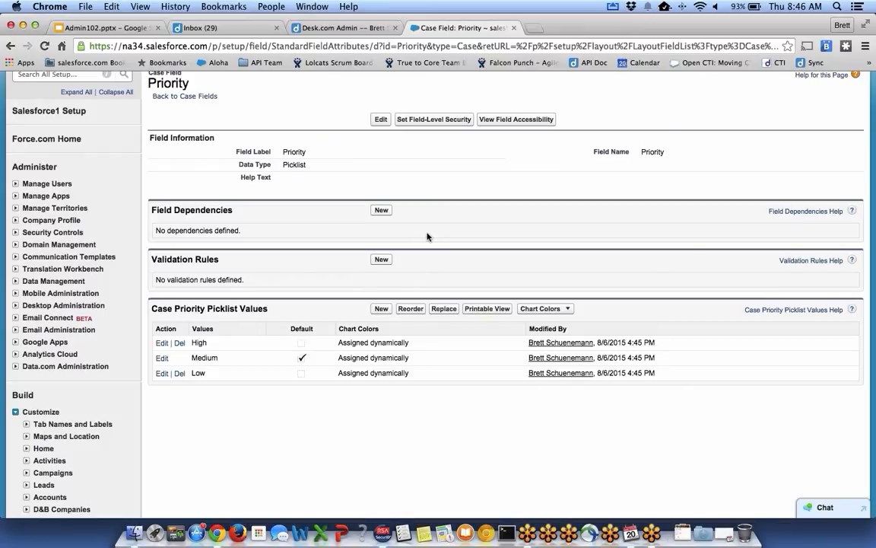
{"action": "scroll", "coordinate": [427, 237], "scroll_direction": "up", "scroll_amount": 1}
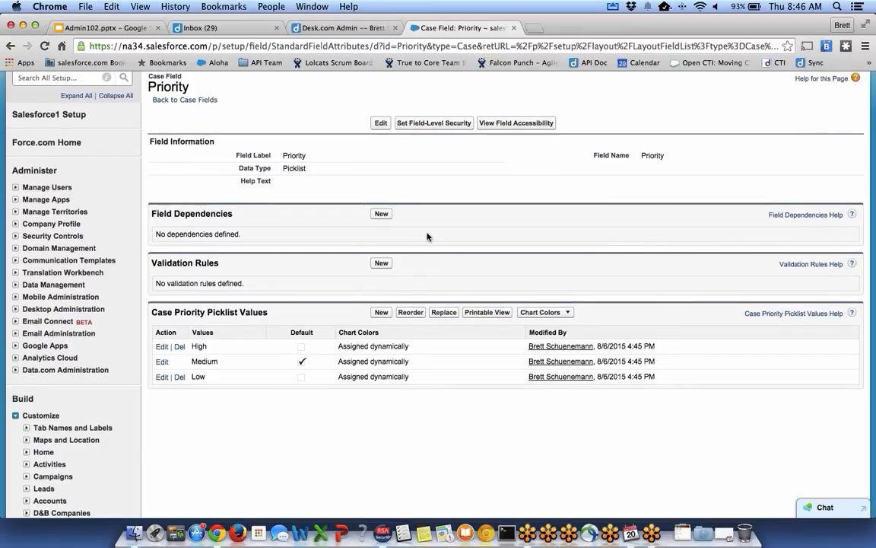
{"action": "scroll", "coordinate": [427, 236], "scroll_direction": "up", "scroll_amount": 2}
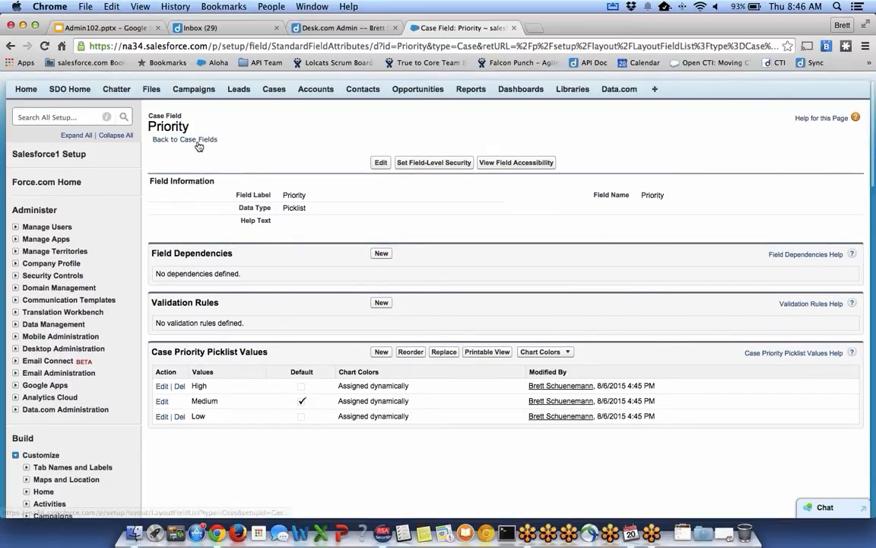
Go back to the Case Fields list and scroll down it.
{"action": "left_click", "coordinate": [11, 47]}
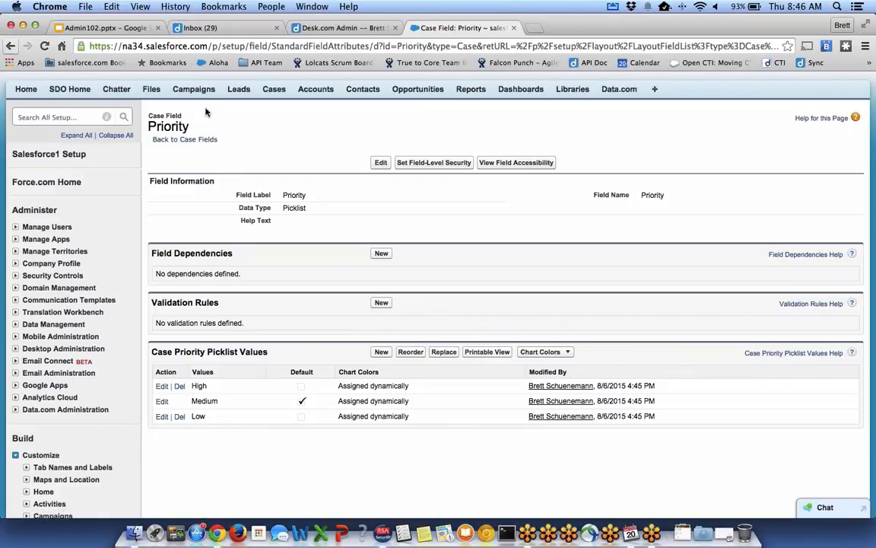
{"action": "left_click", "coordinate": [190, 139]}
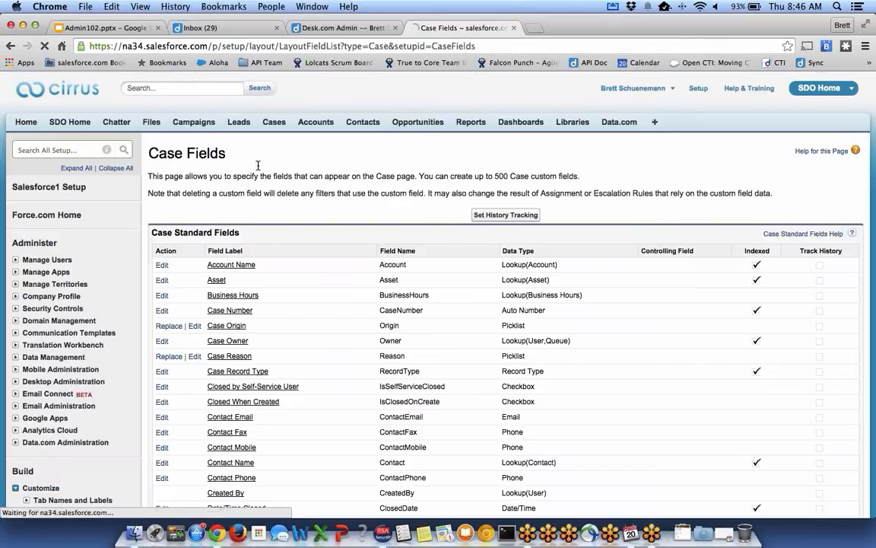
{"action": "scroll", "coordinate": [258, 165], "scroll_direction": "down", "scroll_amount": 1}
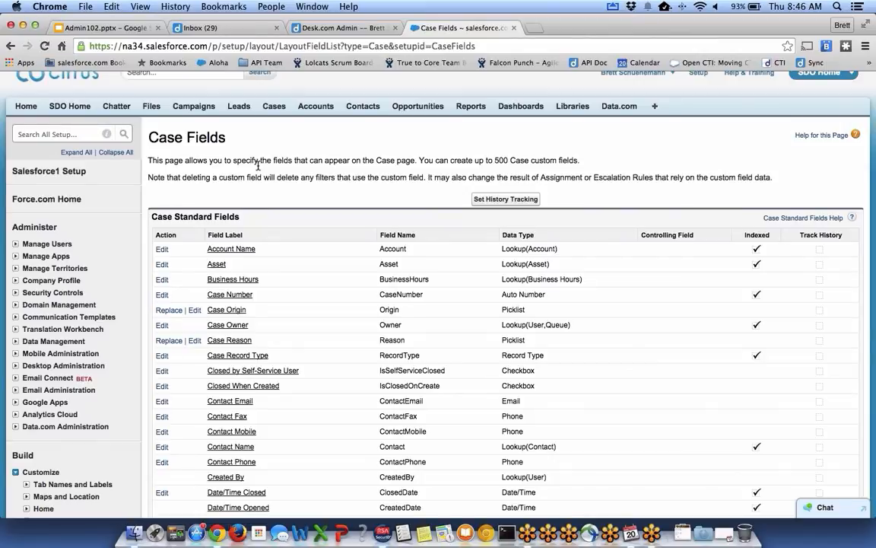
{"action": "scroll", "coordinate": [258, 167], "scroll_direction": "down", "scroll_amount": 6}
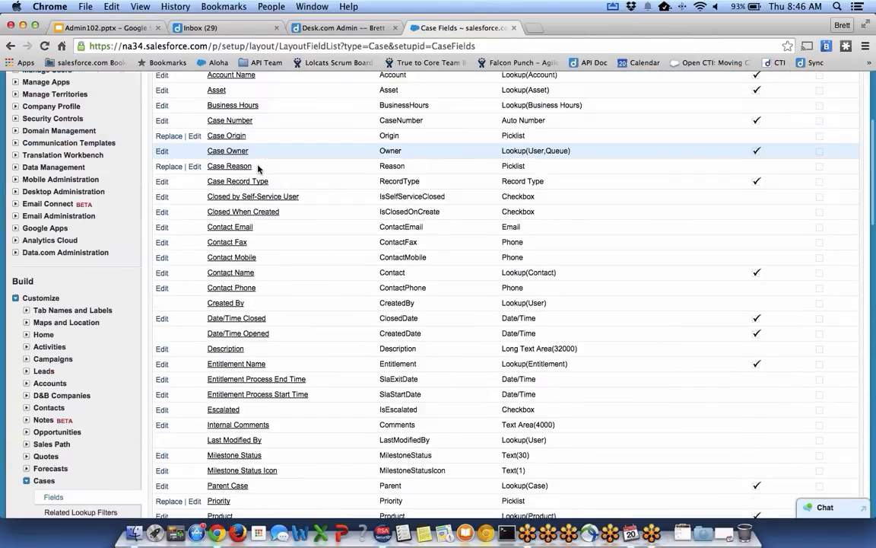
{"action": "scroll", "coordinate": [247, 283], "scroll_direction": "down", "scroll_amount": 2}
Open the Case Status field and look over its values: New, Closed, Open, Pending, Resolved.
{"action": "left_click", "coordinate": [217, 466]}
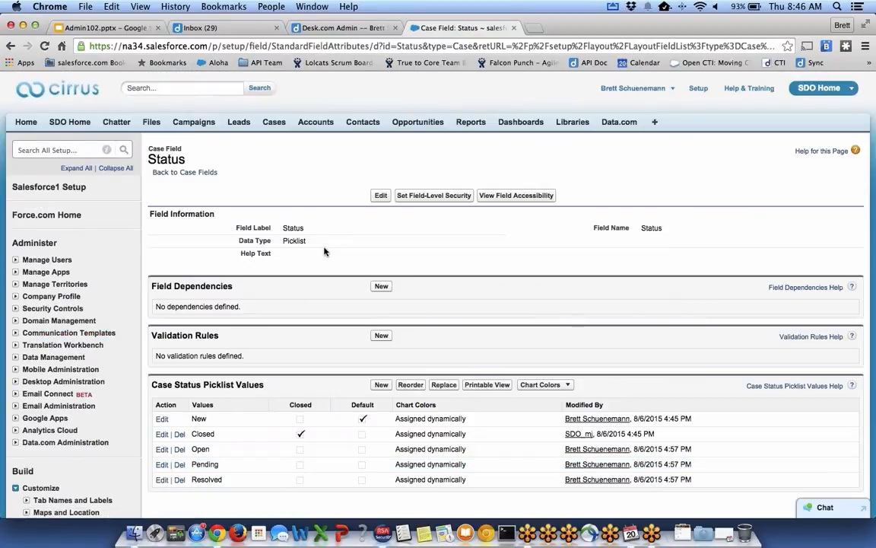
{"action": "scroll", "coordinate": [324, 251], "scroll_direction": "down", "scroll_amount": 1}
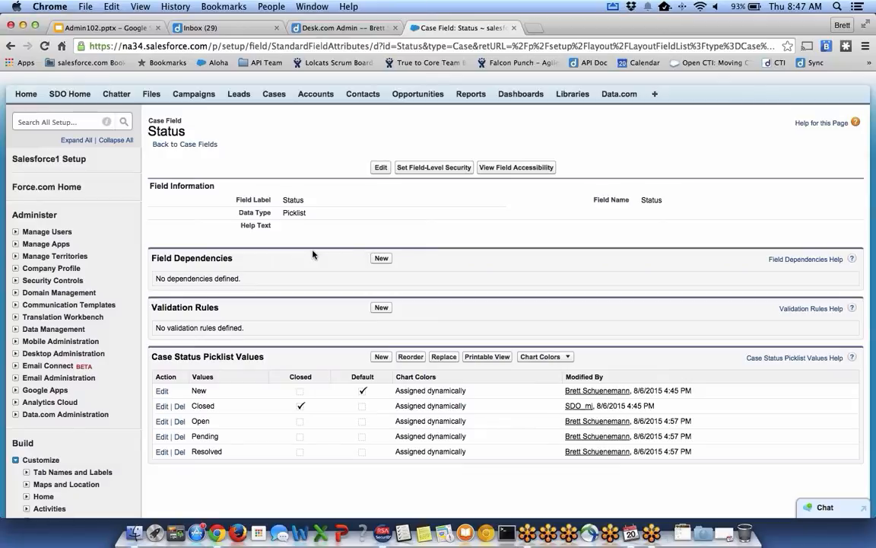
{"action": "left_click_drag", "start_coordinate": [152, 376], "coordinate": [757, 454]}
{"action": "left_click", "coordinate": [757, 456]}
Review the Desk.com Desk Connect Case sync settings on the Admin tab.
{"action": "left_click", "coordinate": [361, 27]}
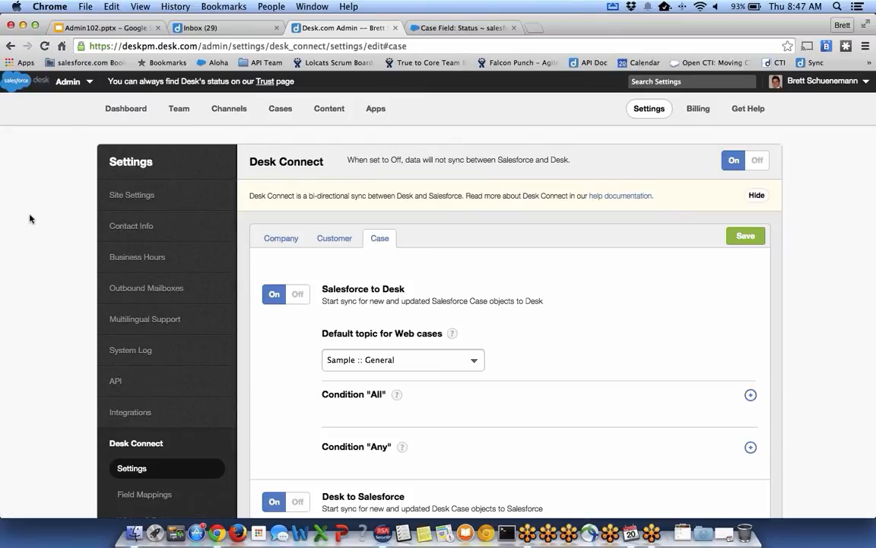
{"action": "scroll", "coordinate": [30, 219], "scroll_direction": "down", "scroll_amount": 1}
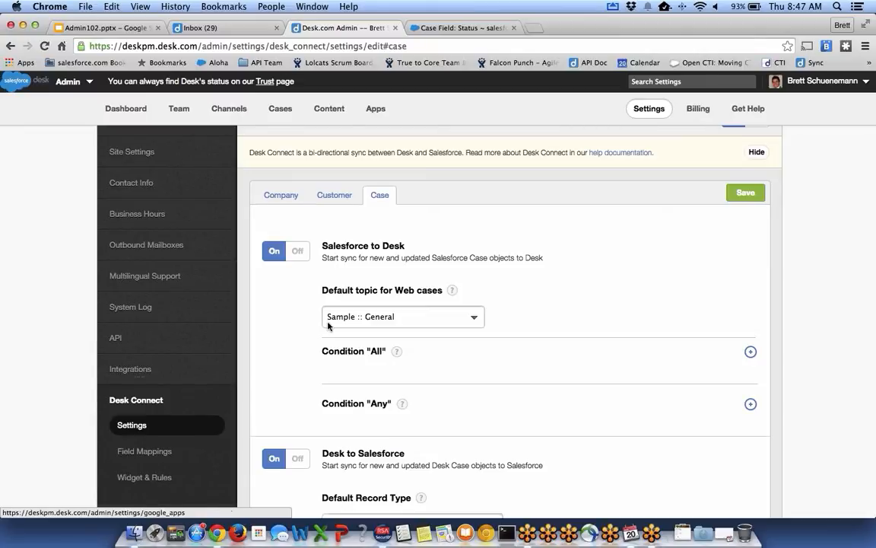
{"action": "scroll", "coordinate": [328, 327], "scroll_direction": "up", "scroll_amount": 3}
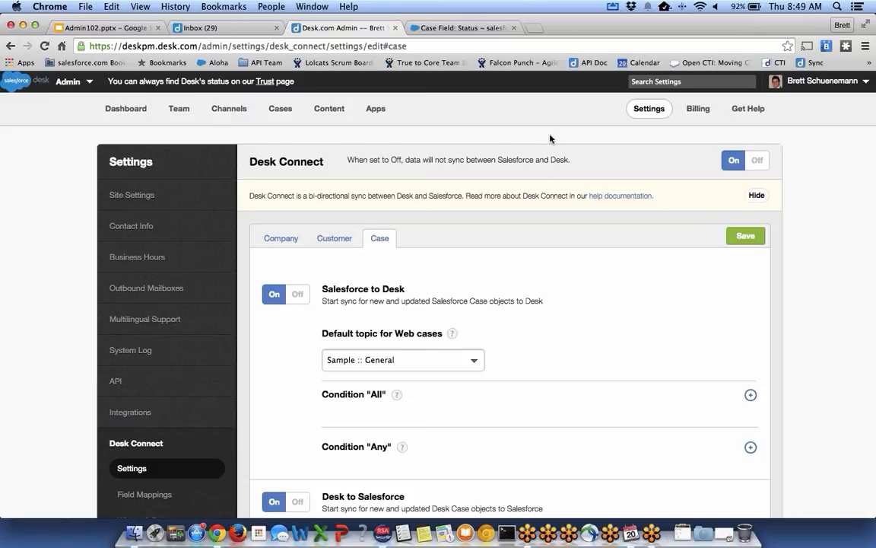
Switch to the Desk.com agent Inbox listing 29 cases.
{"action": "left_click", "coordinate": [228, 28]}
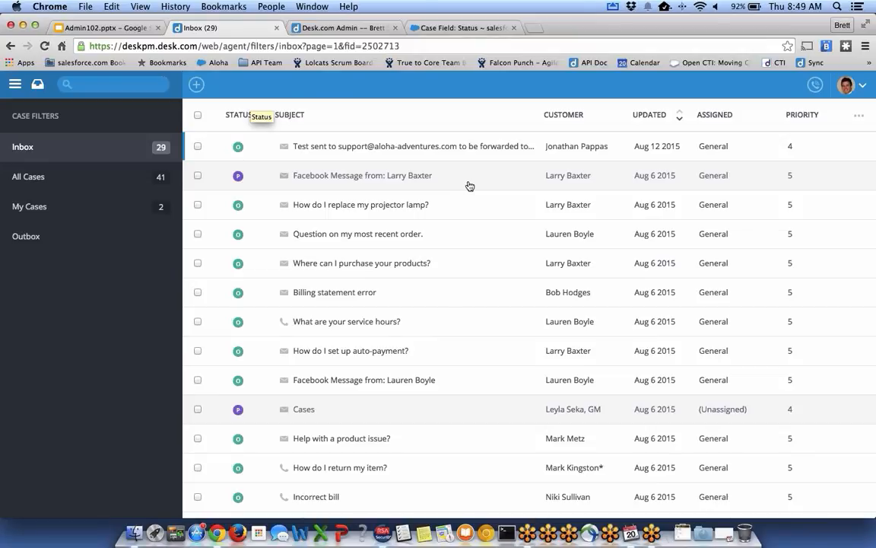
{"action": "mouse_move", "coordinate": [470, 186]}
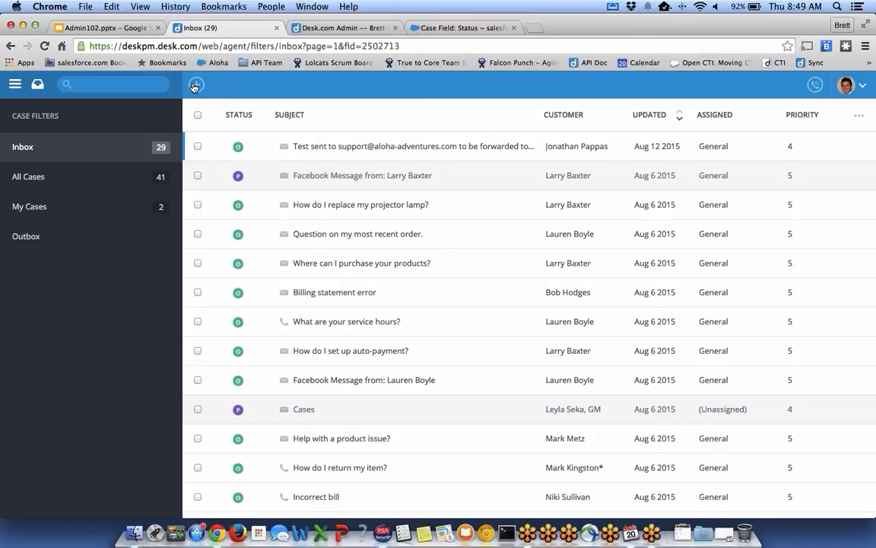
Start a new case, search the customer's name, and create it for that existing customer.
{"action": "left_click", "coordinate": [195, 86]}
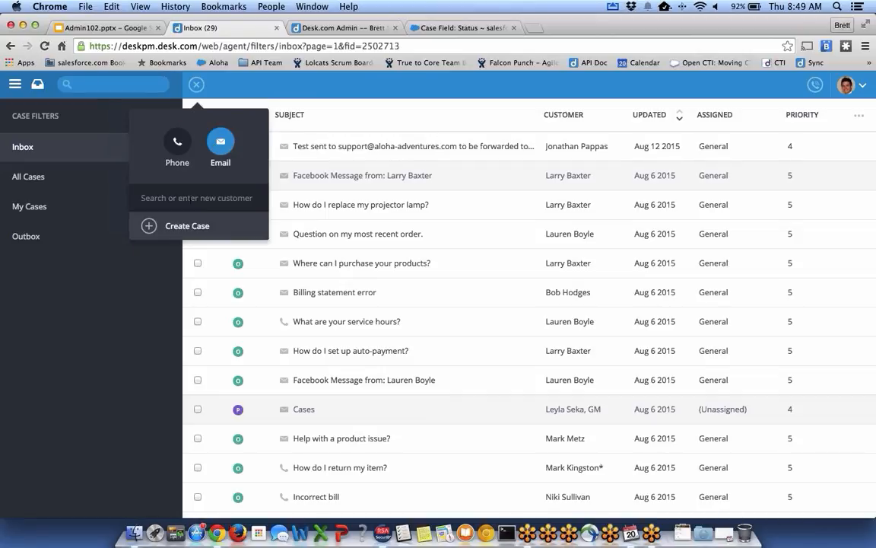
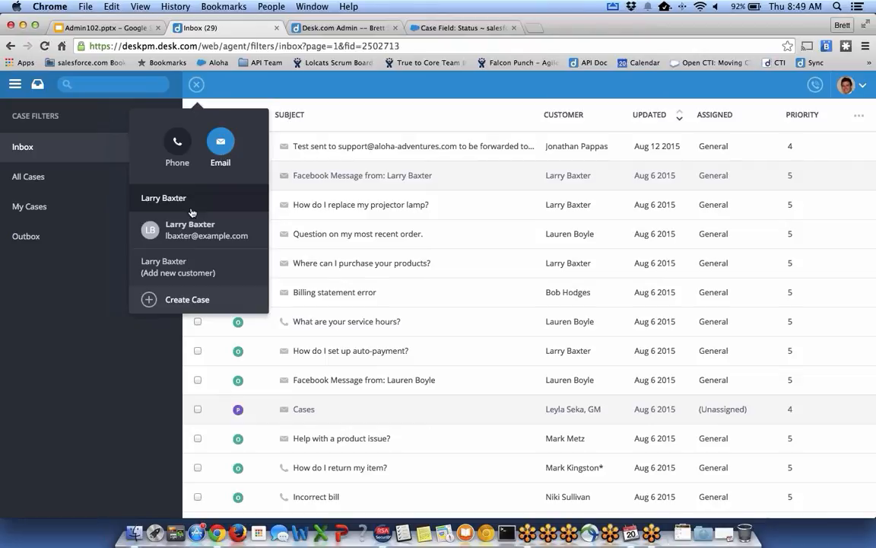
{"action": "left_click", "coordinate": [198, 230]}
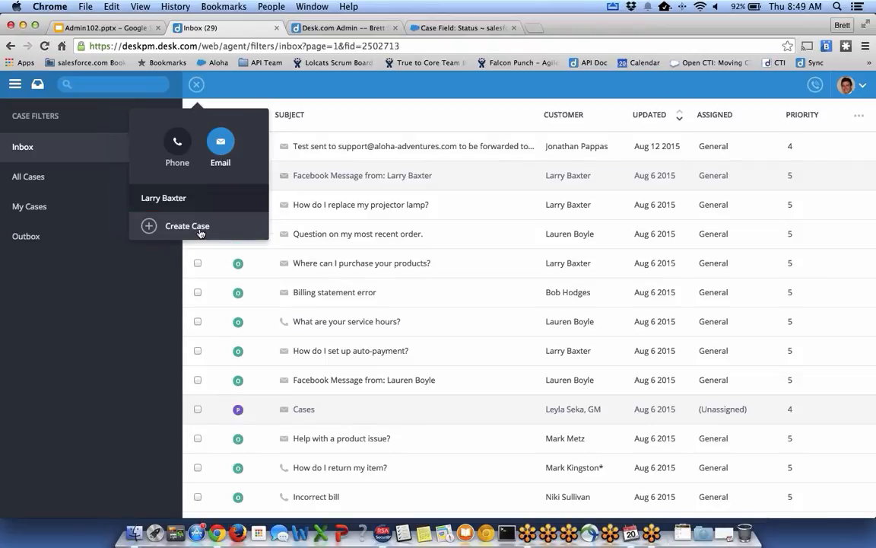
{"action": "left_click", "coordinate": [200, 230]}
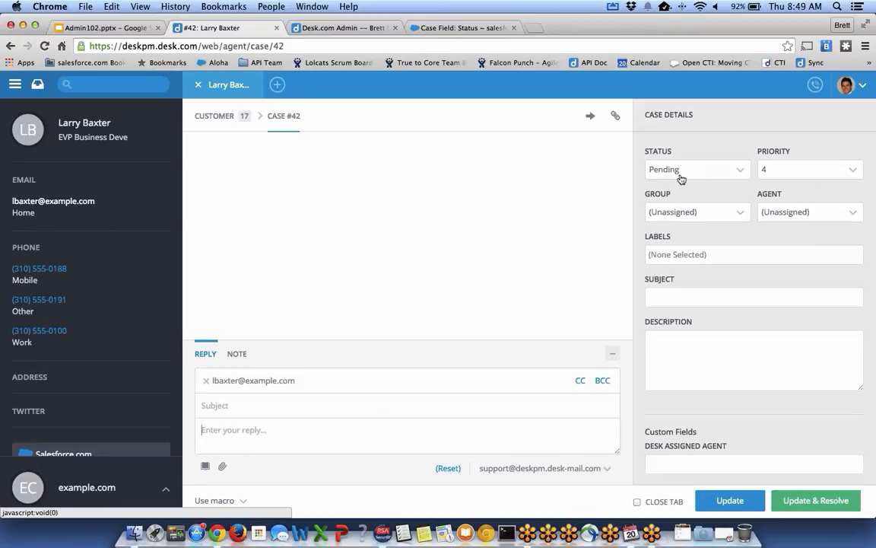
{"action": "scroll", "coordinate": [63, 188], "scroll_direction": "down", "scroll_amount": 3}
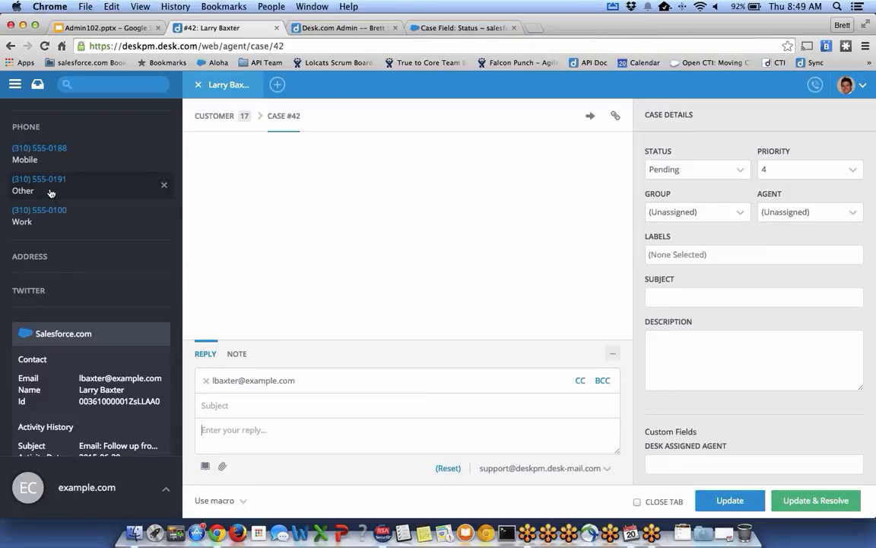
{"action": "scroll", "coordinate": [20, 207], "scroll_direction": "down", "scroll_amount": 2}
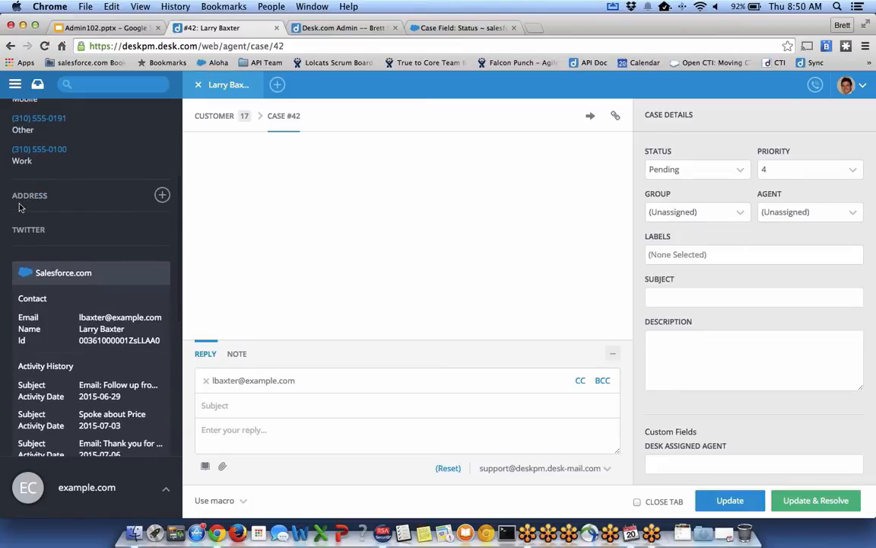
{"action": "scroll", "coordinate": [20, 206], "scroll_direction": "down", "scroll_amount": 1}
{"action": "scroll", "coordinate": [20, 207], "scroll_direction": "down", "scroll_amount": 1}
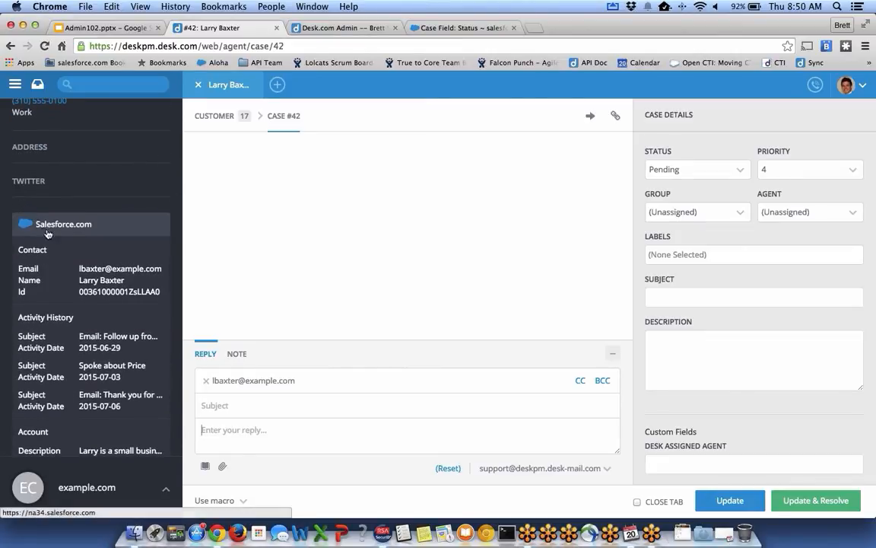
{"action": "scroll", "coordinate": [75, 258], "scroll_direction": "down", "scroll_amount": 1}
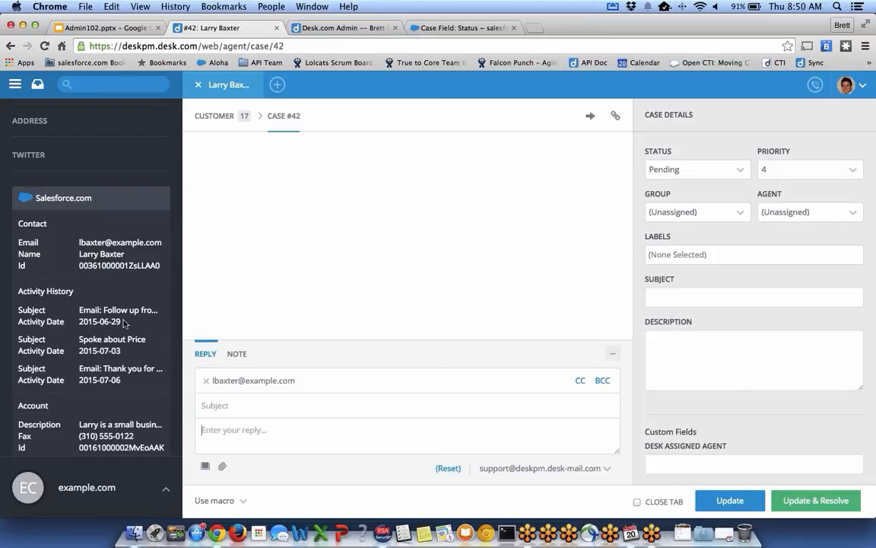
{"action": "scroll", "coordinate": [124, 323], "scroll_direction": "down", "scroll_amount": 3}
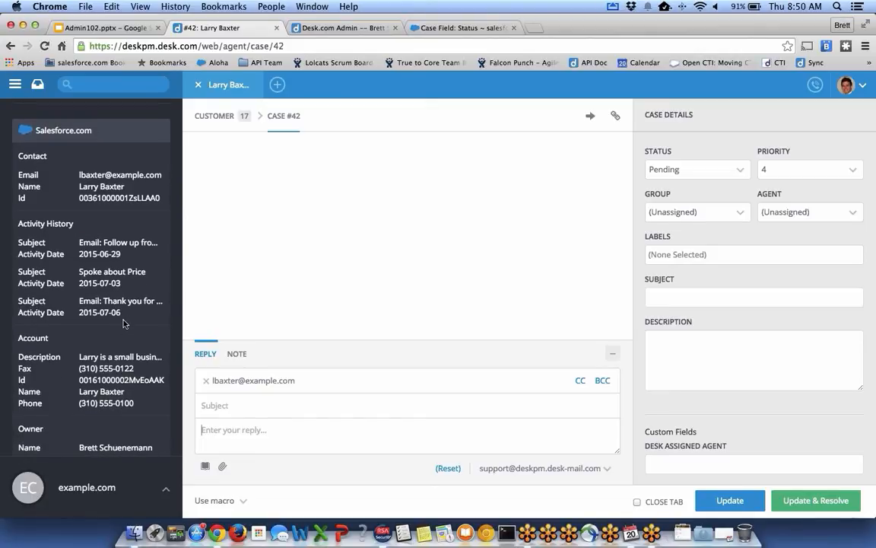
{"action": "scroll", "coordinate": [124, 323], "scroll_direction": "down", "scroll_amount": 2}
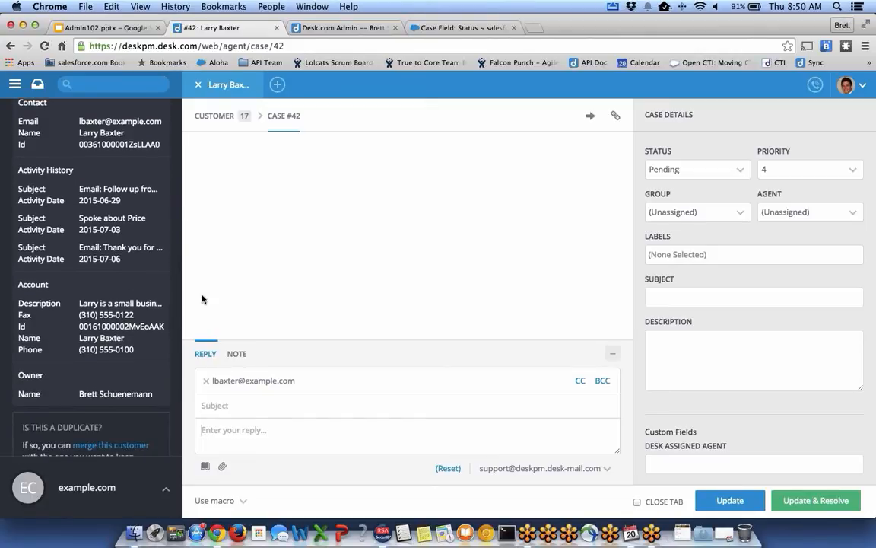
{"action": "scroll", "coordinate": [91, 307], "scroll_direction": "up", "scroll_amount": 5}
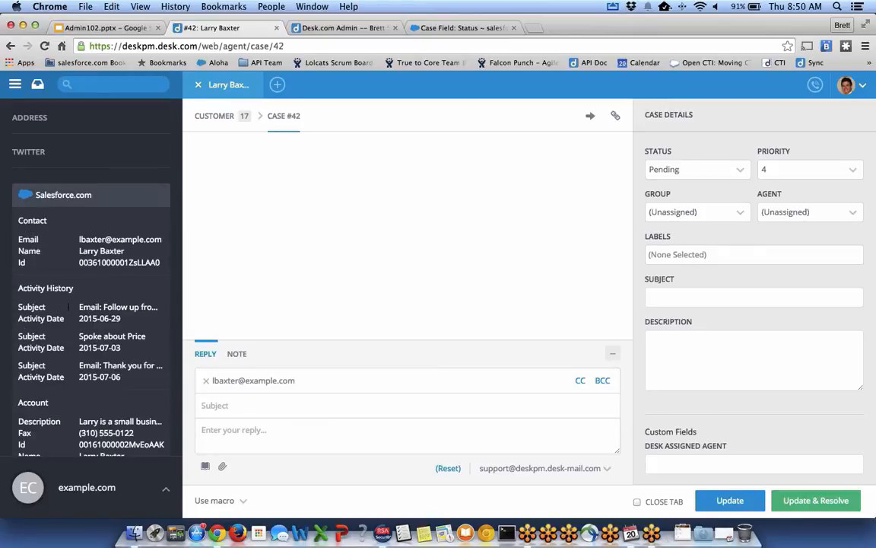
Enter subject 'Memorable Subject' and description 'Memorable Description' for the case.
{"action": "left_click", "coordinate": [688, 297]}
{"action": "type", "text": "Memorable Subject"}
{"action": "key", "text": "Tab"}
{"action": "type", "text": "Memorabe"}
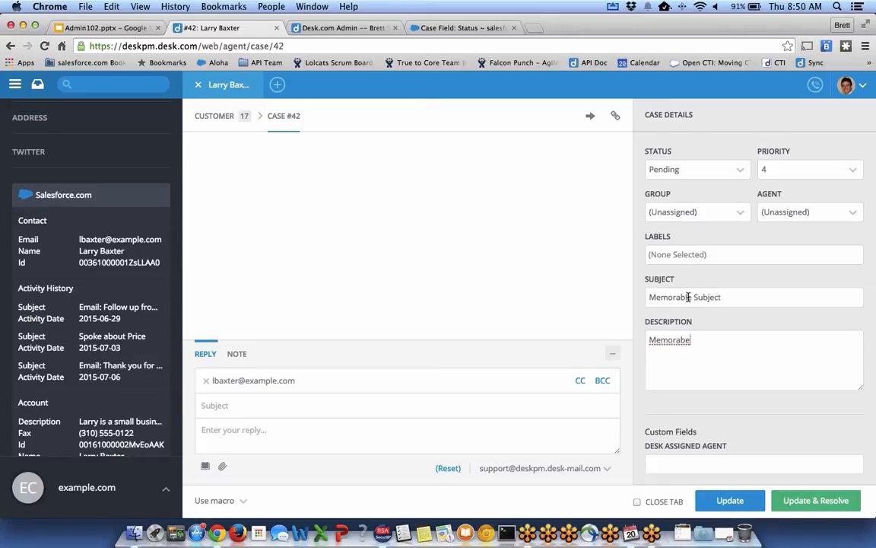
{"action": "key", "text": "BackSpace"}
{"action": "type", "text": "le Description"}
Assign the case to (Me) in the Agent dropdown and save it.
{"action": "left_click", "coordinate": [806, 212]}
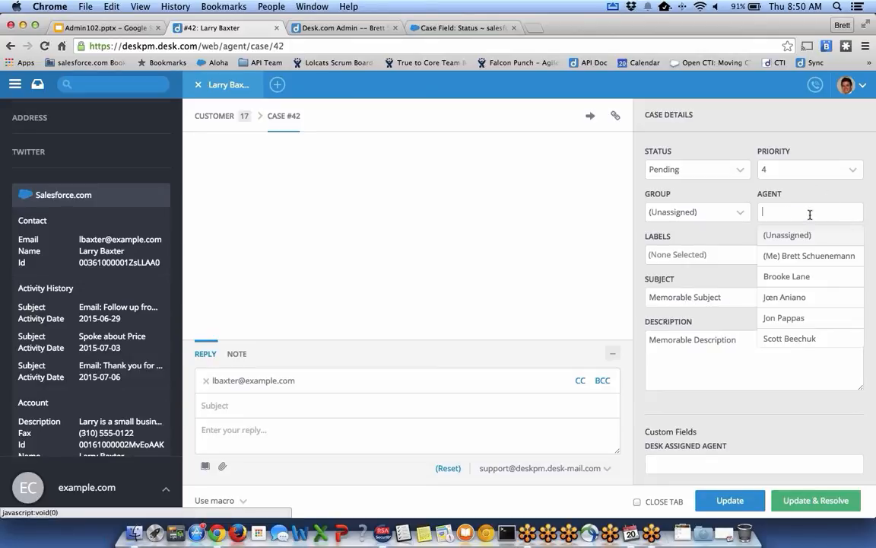
{"action": "left_click", "coordinate": [800, 255]}
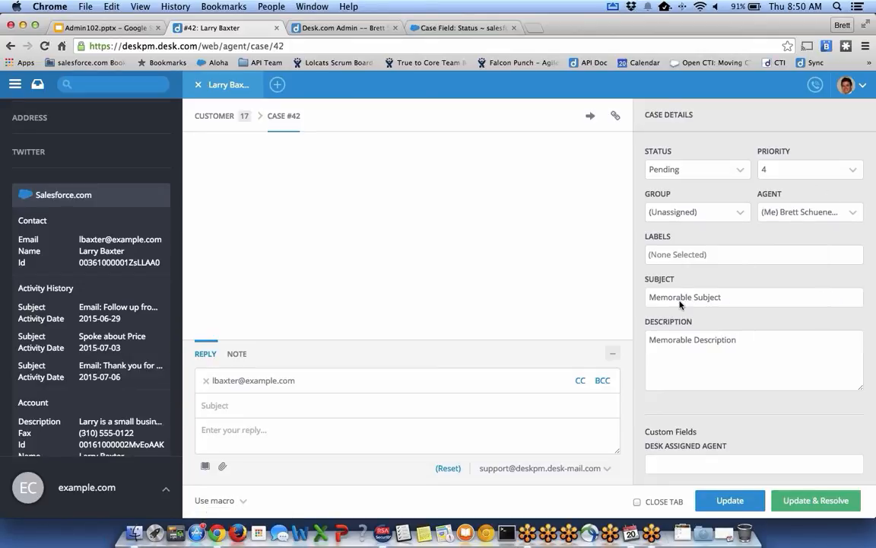
{"action": "left_click", "coordinate": [723, 499]}
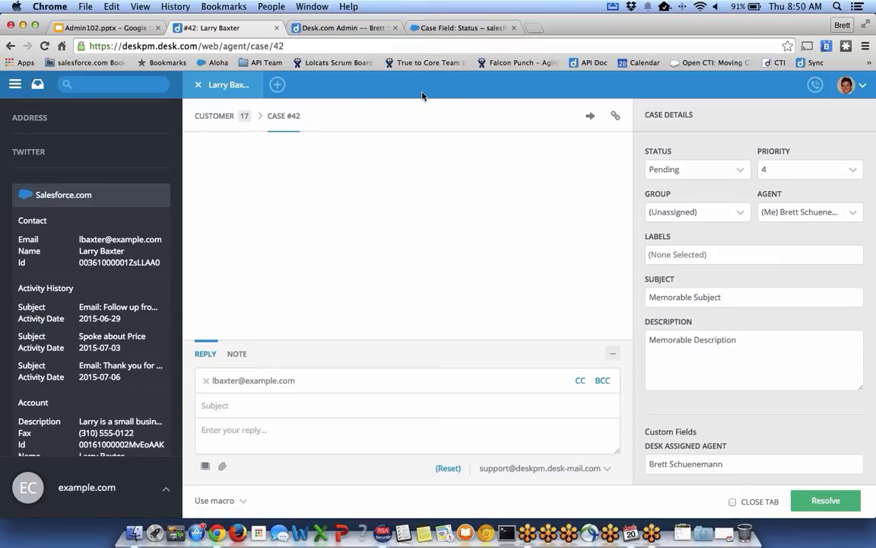
{"action": "left_click", "coordinate": [445, 30]}
Open the synced 'Memorable Subject' case from Salesforce All Cases and check its contact details.
{"action": "left_click", "coordinate": [274, 95]}
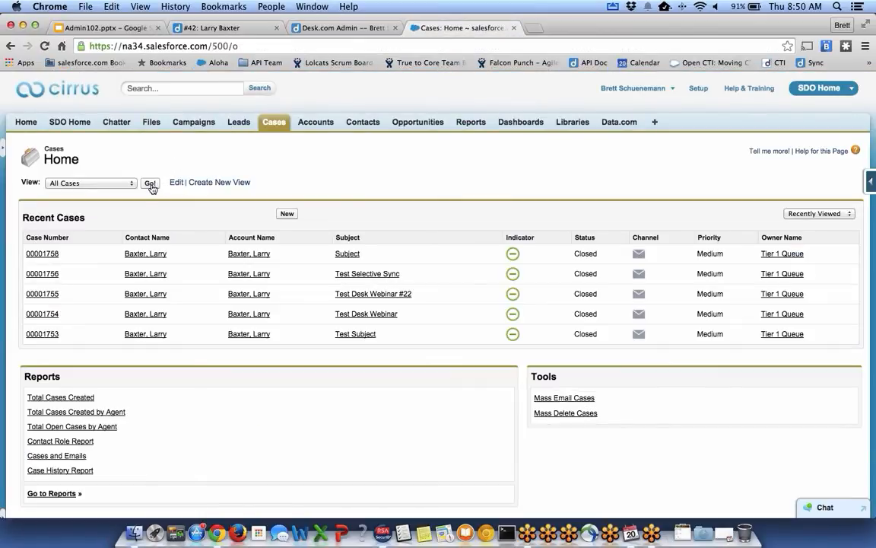
{"action": "left_click", "coordinate": [150, 184]}
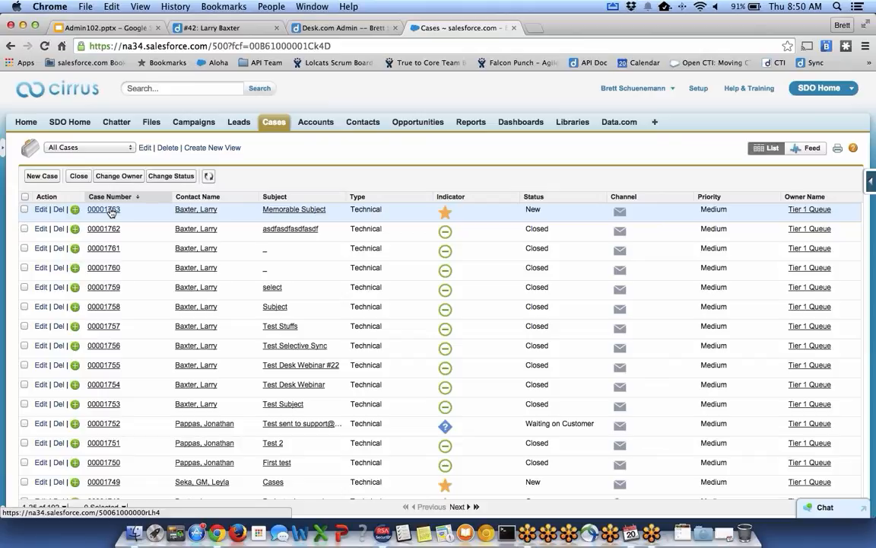
{"action": "left_click", "coordinate": [111, 211]}
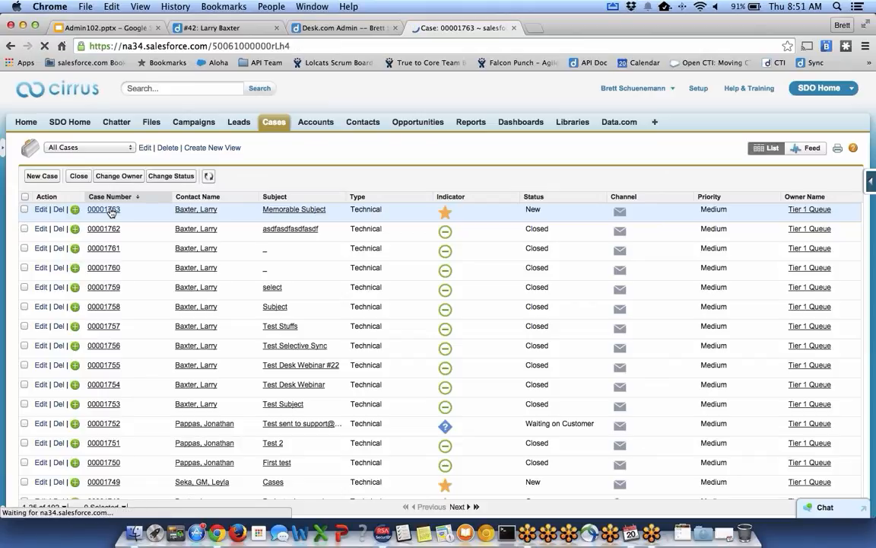
{"action": "scroll", "coordinate": [395, 236], "scroll_direction": "down", "scroll_amount": 1}
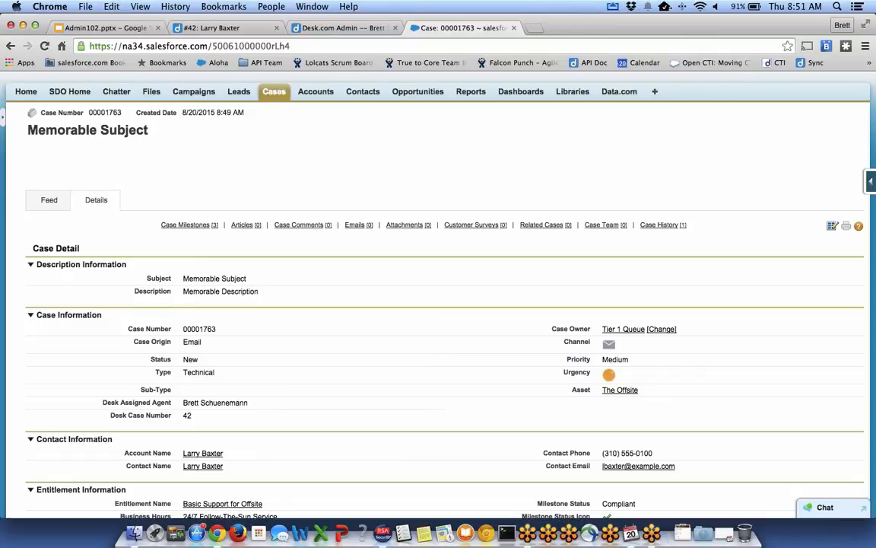
{"action": "scroll", "coordinate": [379, 144], "scroll_direction": "down", "scroll_amount": 5}
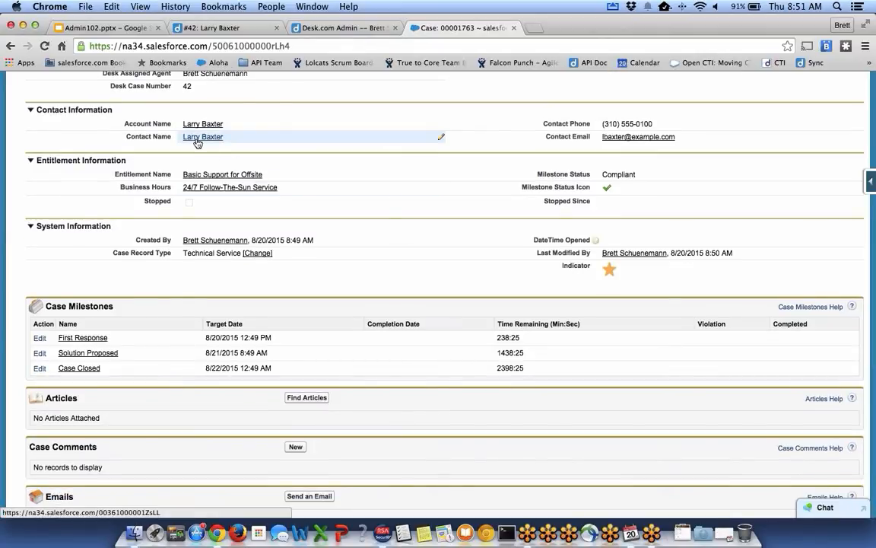
{"action": "mouse_move", "coordinate": [197, 142]}
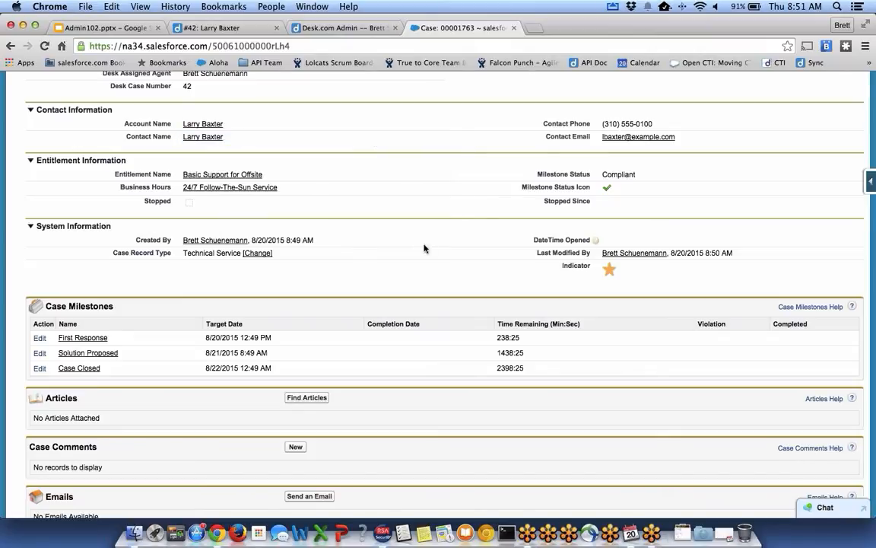
{"action": "left_click", "coordinate": [207, 28]}
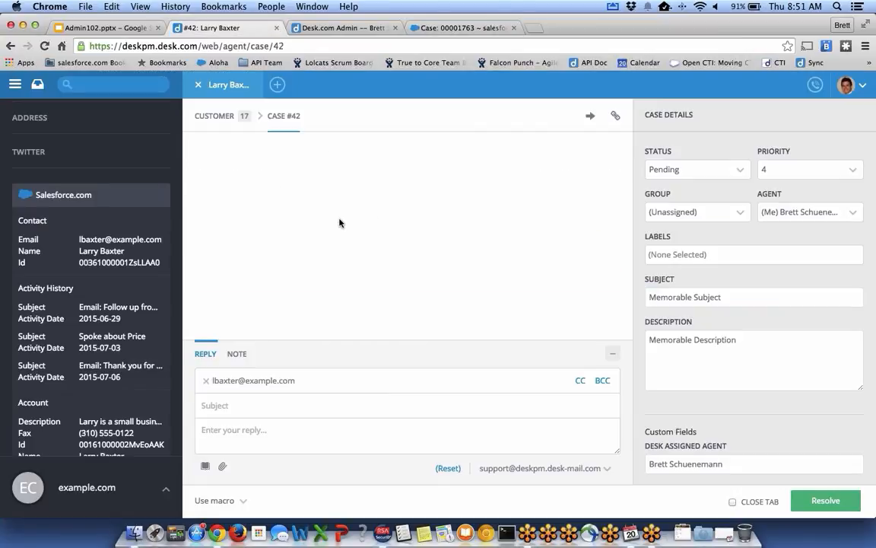
Send the customer a reply titled 'Received your case.' saying 'I've received your case.'.
{"action": "scroll", "coordinate": [90, 254], "scroll_direction": "up", "scroll_amount": 4}
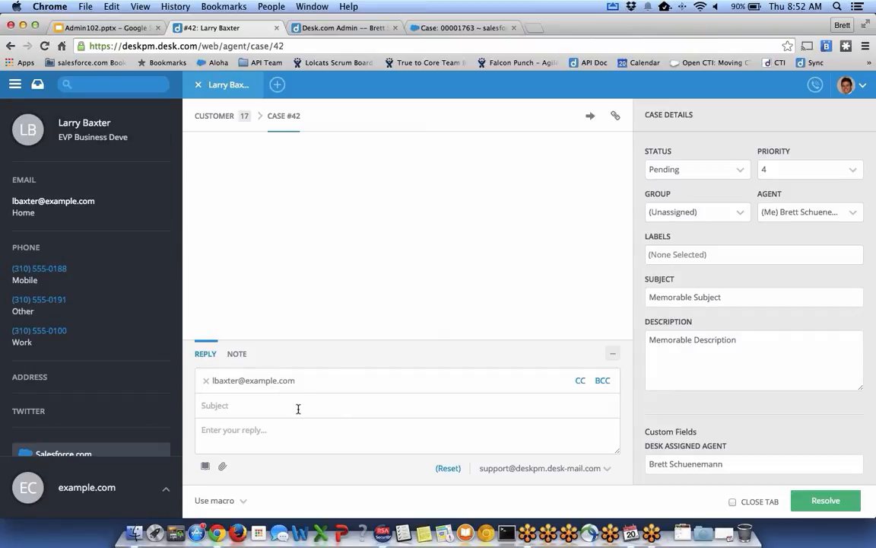
{"action": "type", "text": "Received your case."}
{"action": "key", "text": "Tab"}
{"action": "type", "text": "Hel"}
{"action": "type", "text": "o Larry,"}
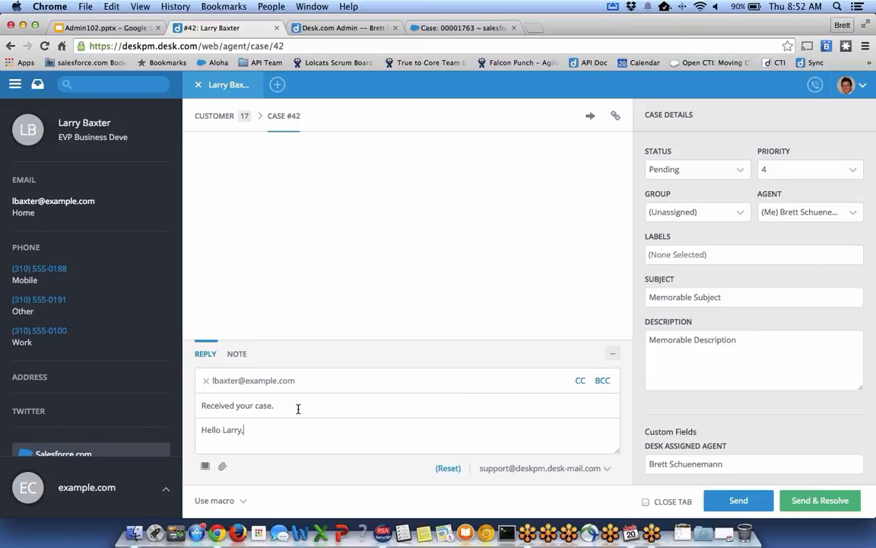
{"action": "key", "text": "Return"}
{"action": "type", "text": "I've received your case."}
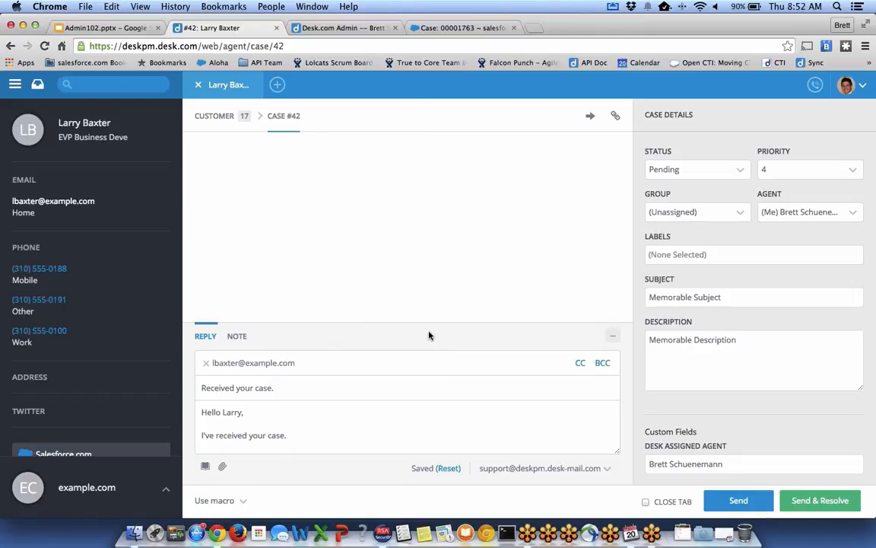
{"action": "left_click", "coordinate": [728, 502]}
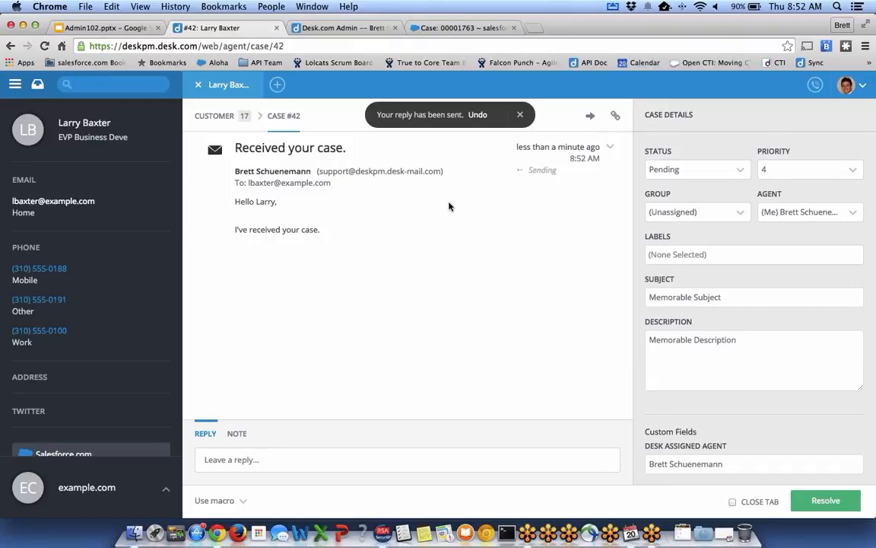
{"action": "left_click", "coordinate": [444, 30]}
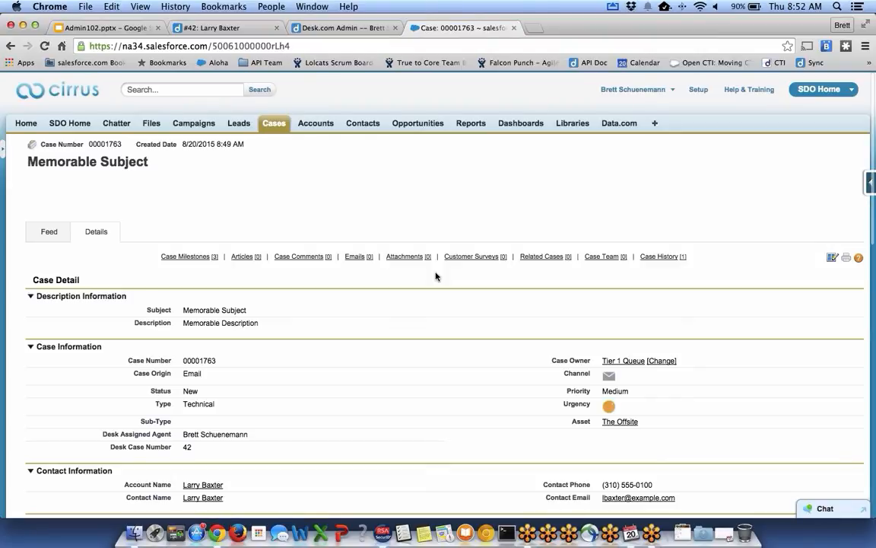
Open the sent 'Received your case.' email record on the Salesforce case, then return.
{"action": "scroll", "coordinate": [436, 276], "scroll_direction": "down", "scroll_amount": 5}
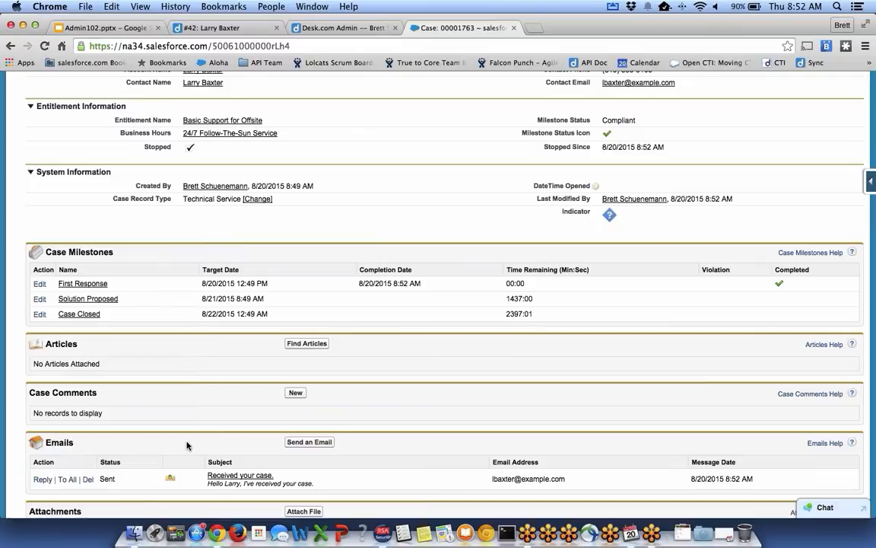
{"action": "left_click", "coordinate": [219, 476]}
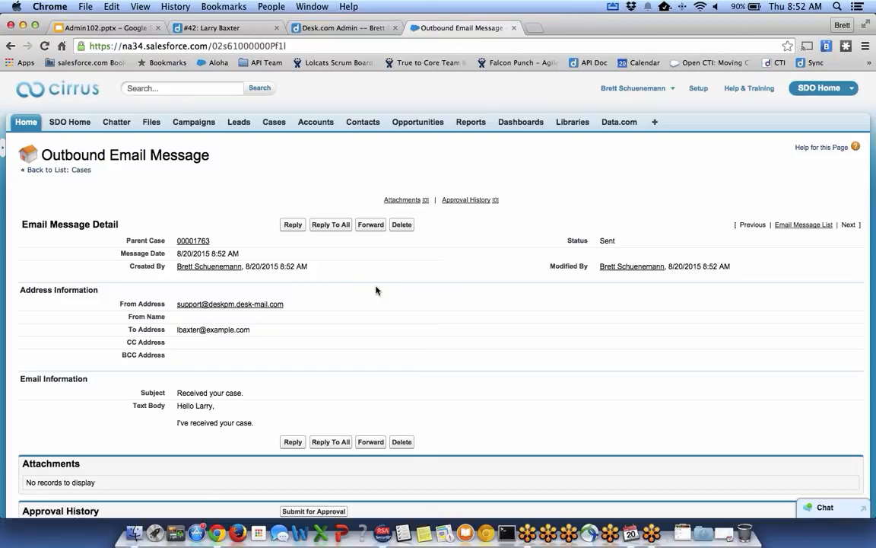
{"action": "scroll", "coordinate": [376, 290], "scroll_direction": "down", "scroll_amount": 2}
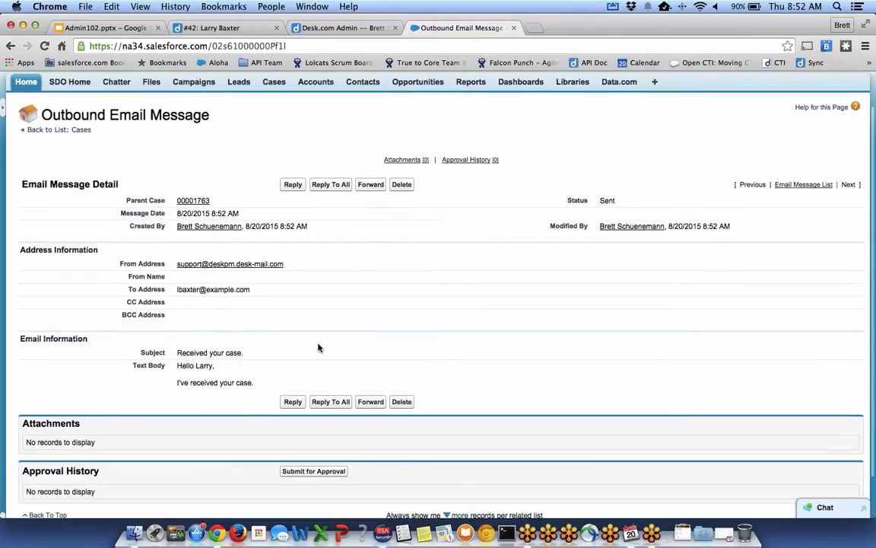
{"action": "key", "text": "super+bracketleft"}
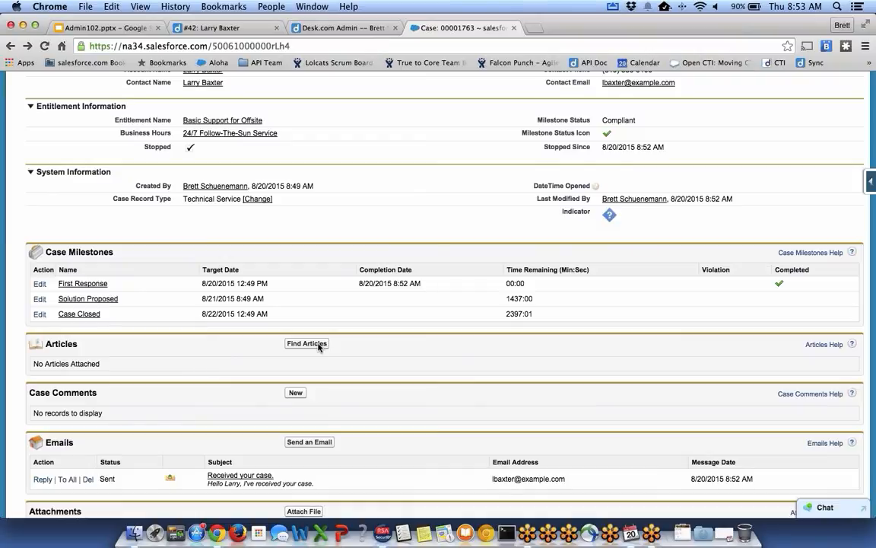
Open and review the customer's Salesforce person account record.
{"action": "scroll", "coordinate": [318, 346], "scroll_direction": "up", "scroll_amount": 3}
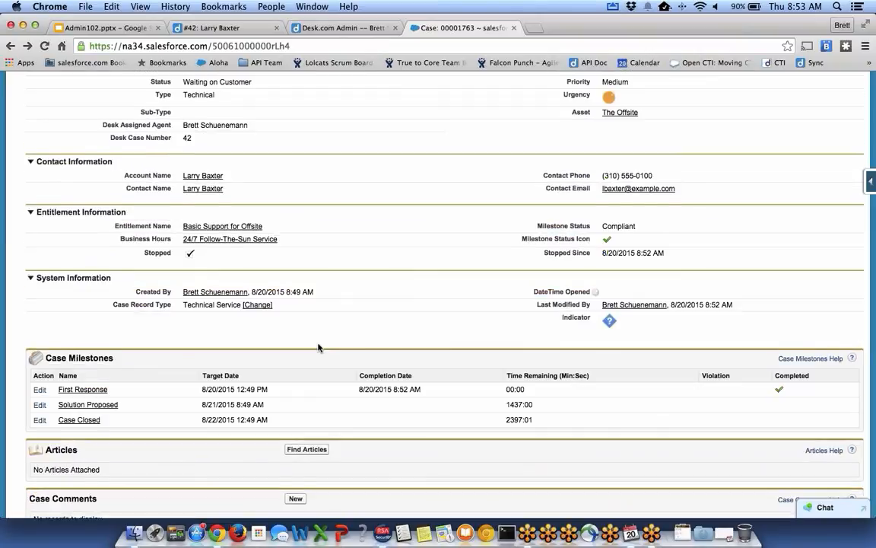
{"action": "scroll", "coordinate": [318, 348], "scroll_direction": "up", "scroll_amount": 3}
{"action": "left_click", "coordinate": [189, 298]}
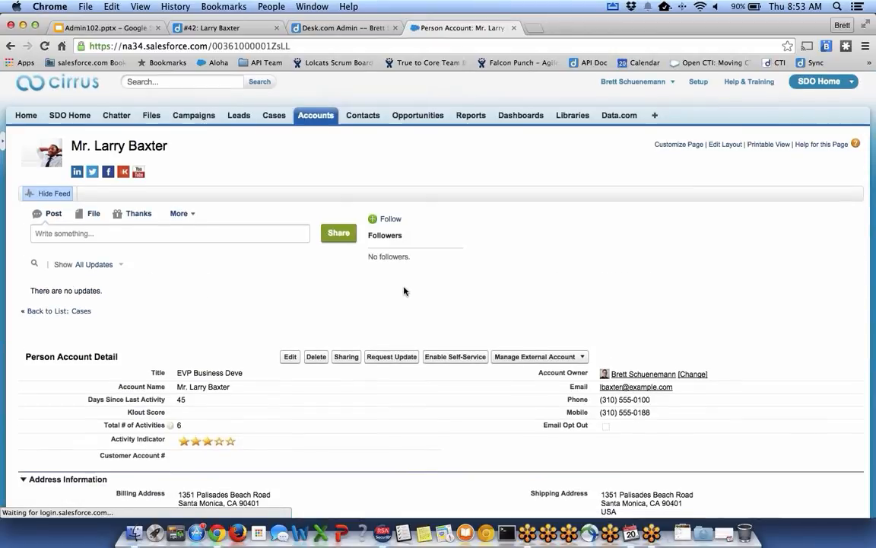
{"action": "scroll", "coordinate": [251, 460], "scroll_direction": "down", "scroll_amount": 2}
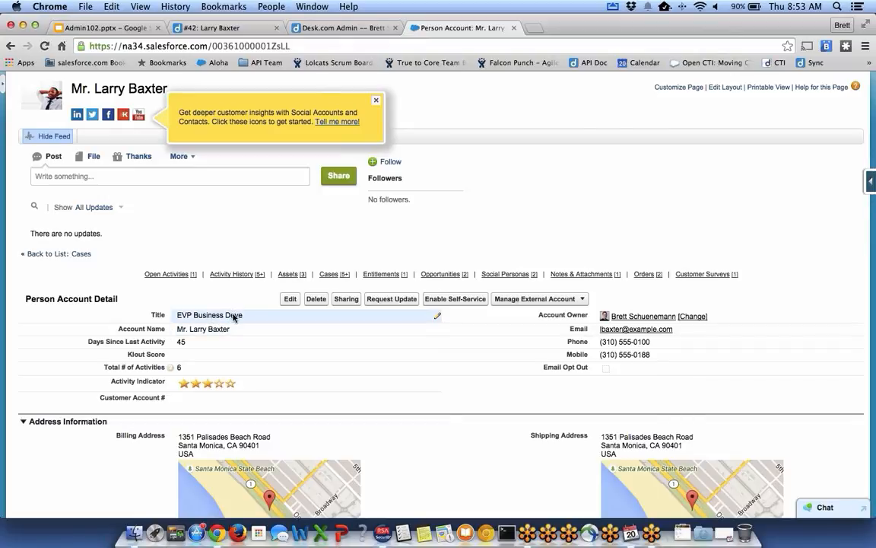
{"action": "left_click", "coordinate": [239, 28]}
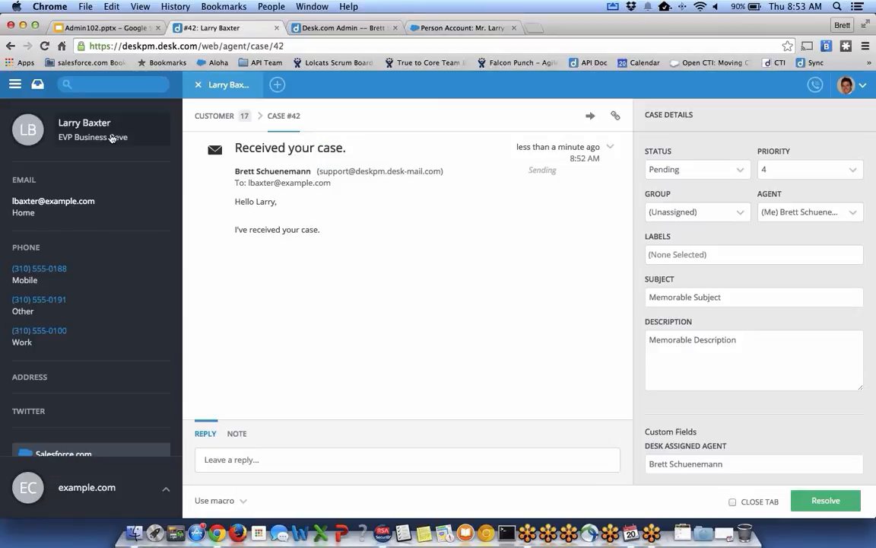
Complete the customer's title as 'EVP Business Development' and save it.
{"action": "left_click", "coordinate": [104, 126]}
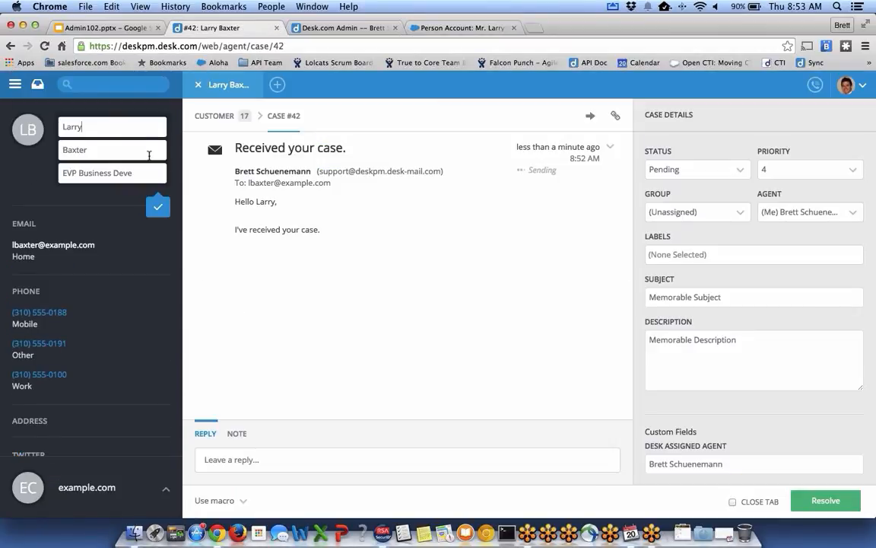
{"action": "type", "text": "lopment"}
{"action": "left_click", "coordinate": [161, 207]}
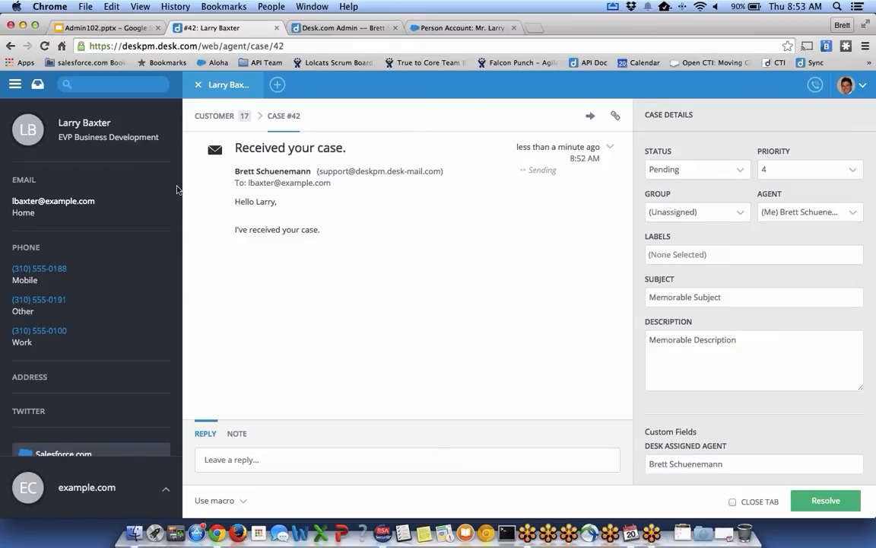
{"action": "left_click", "coordinate": [381, 28]}
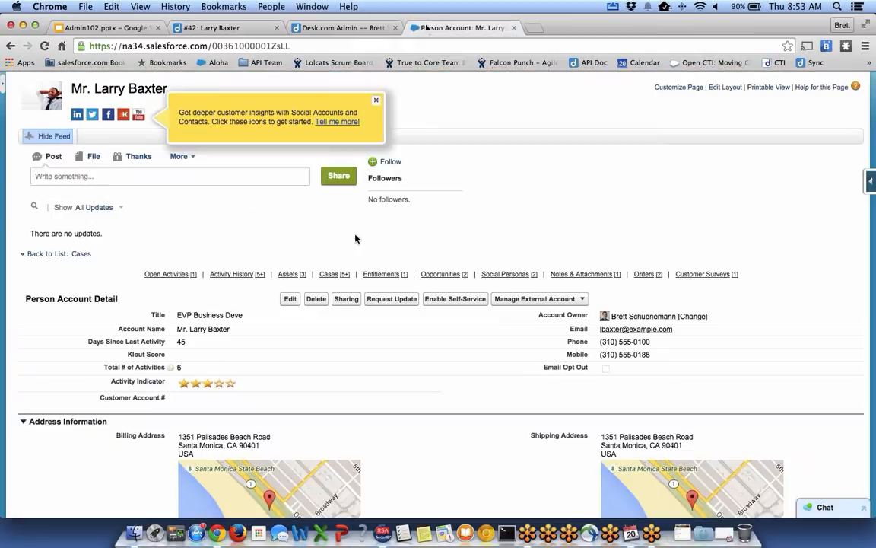
{"action": "left_click", "coordinate": [376, 100]}
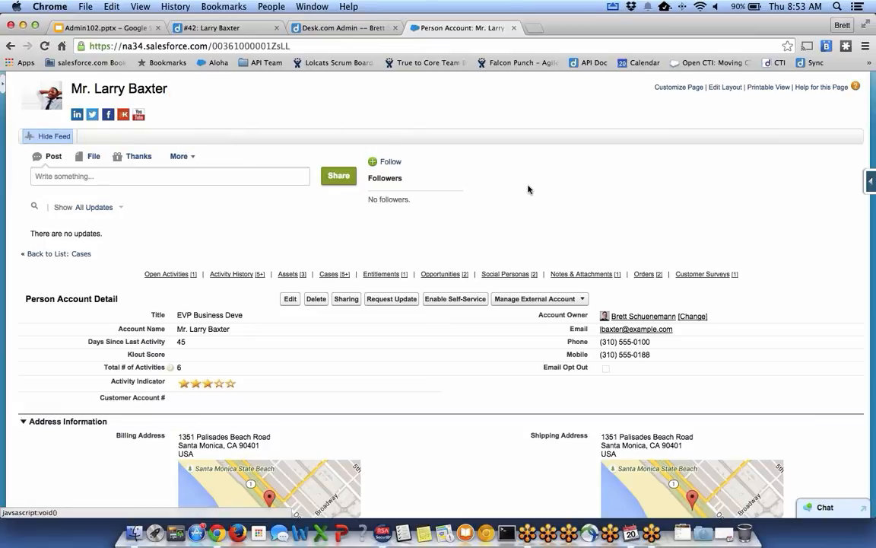
{"action": "scroll", "coordinate": [528, 190], "scroll_direction": "up", "scroll_amount": 2}
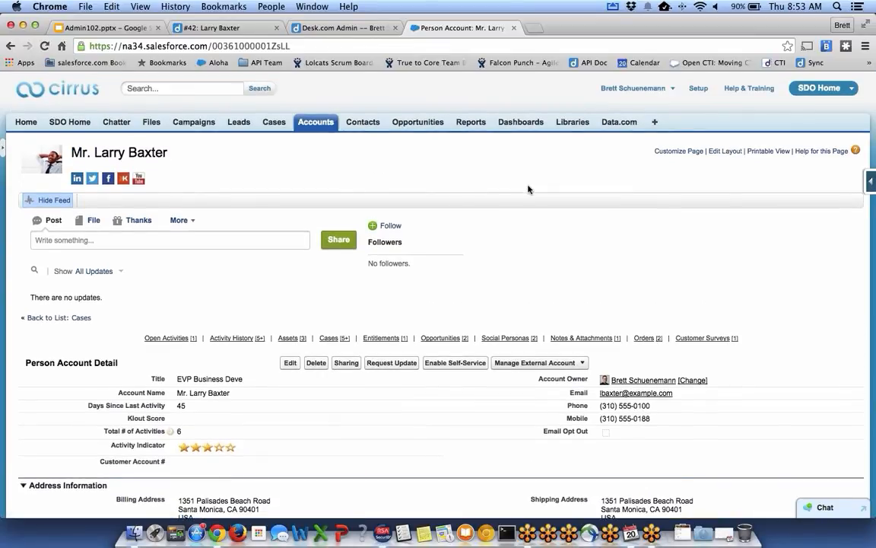
{"action": "scroll", "coordinate": [529, 189], "scroll_direction": "down", "scroll_amount": 5}
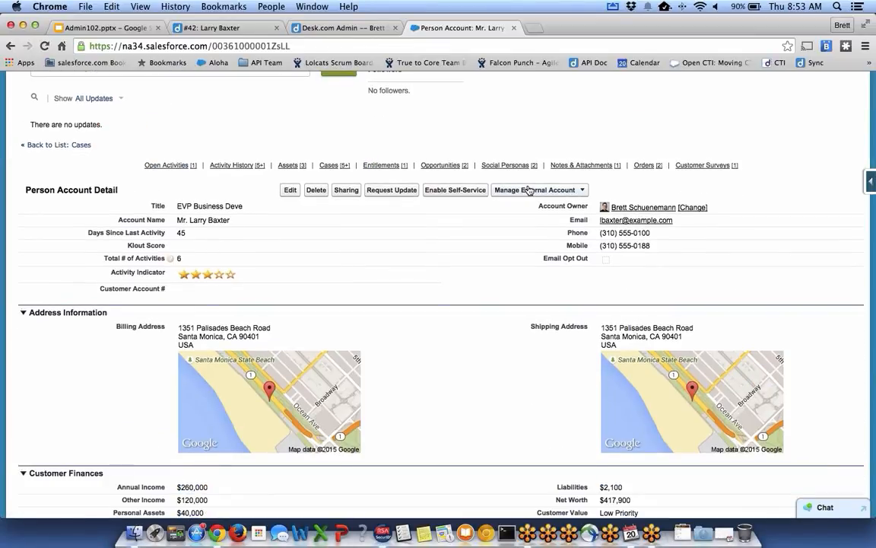
{"action": "scroll", "coordinate": [308, 213], "scroll_direction": "down", "scroll_amount": 1}
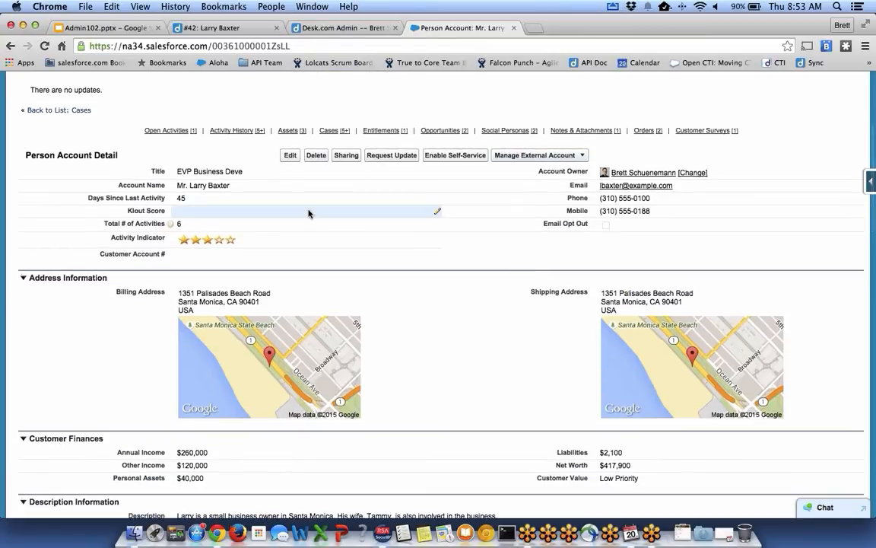
{"action": "key", "text": "super+r"}
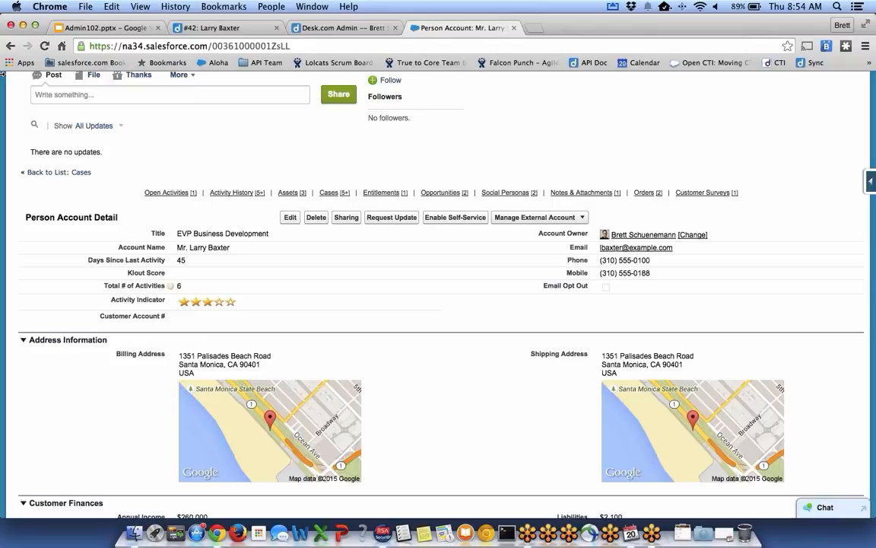
{"action": "left_click", "coordinate": [207, 29]}
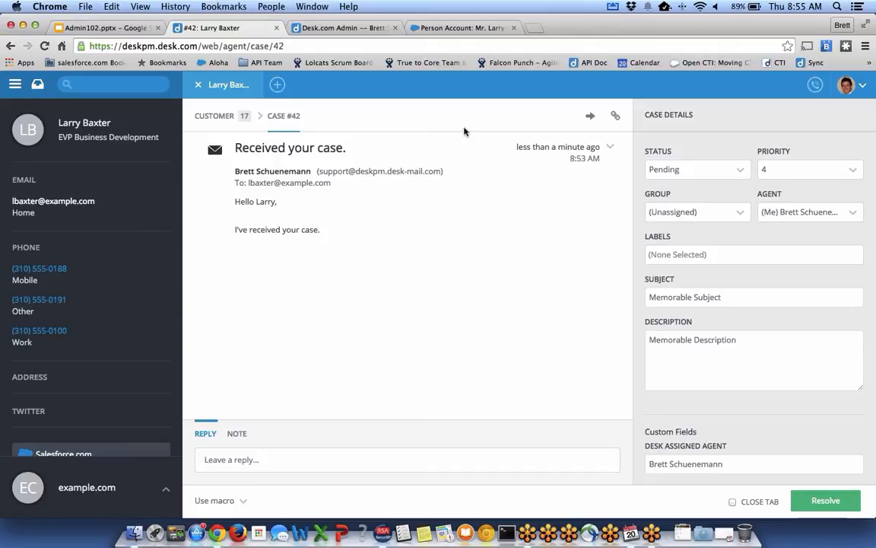
{"action": "left_click", "coordinate": [445, 28]}
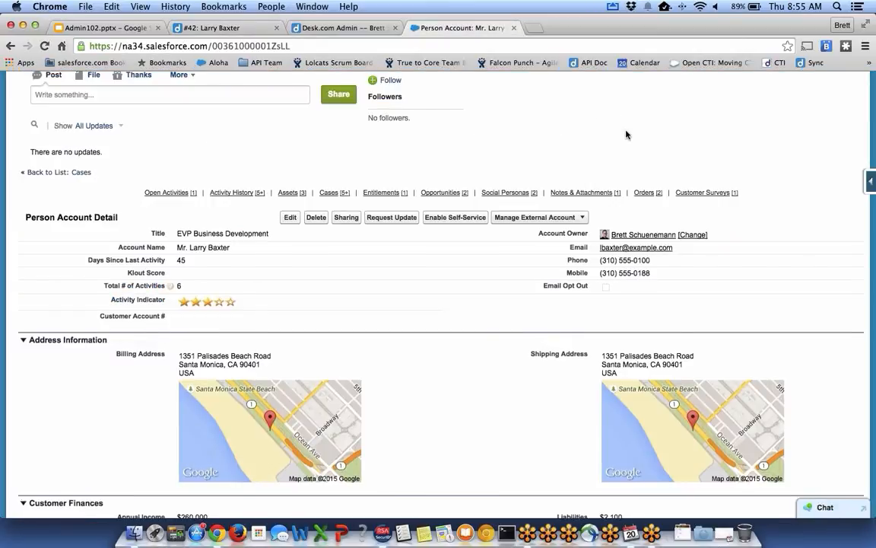
{"action": "scroll", "coordinate": [626, 135], "scroll_direction": "up", "scroll_amount": 4}
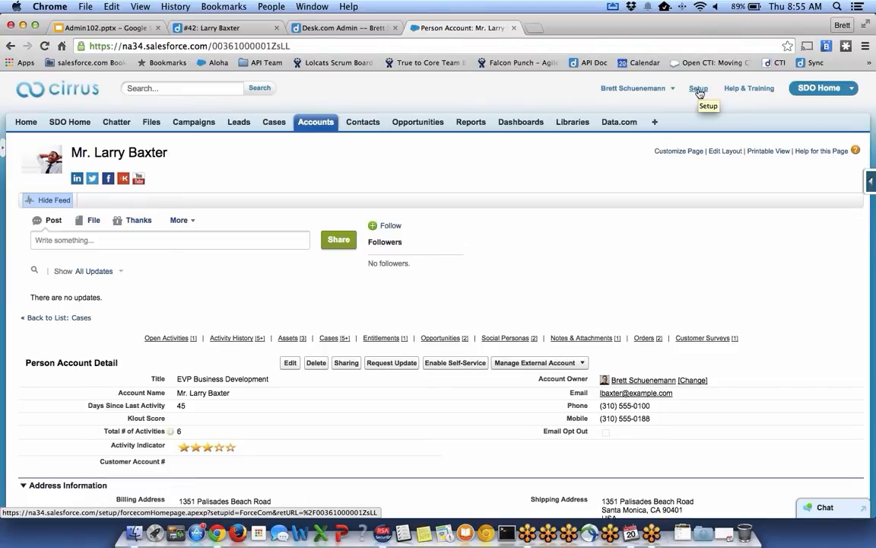
Find 'cases' in Setup Quick Find, open Case Fields and scroll to Case Custom Fields & Relationships.
{"action": "left_click", "coordinate": [698, 90]}
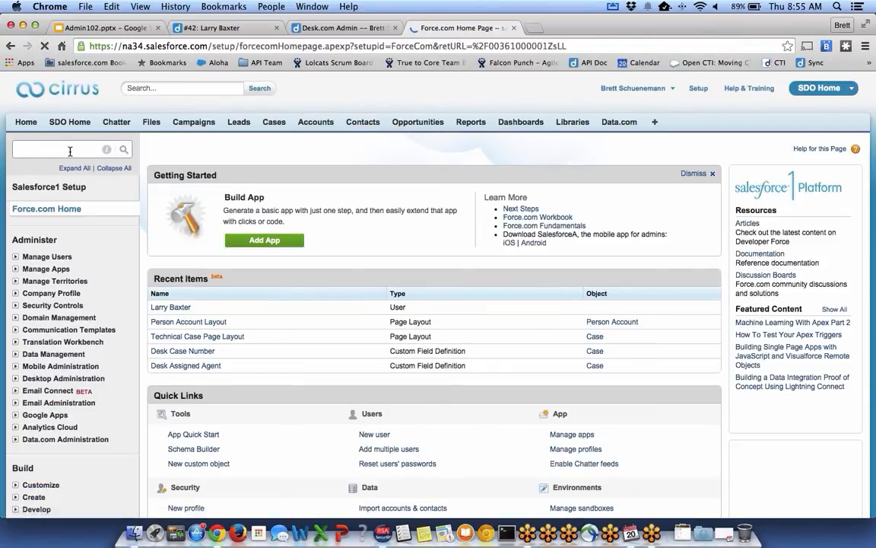
{"action": "left_click", "coordinate": [70, 151]}
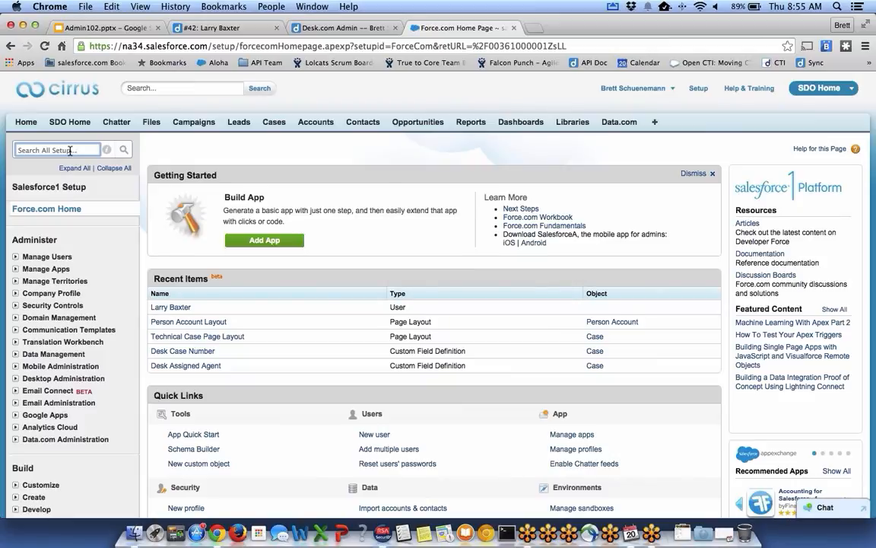
{"action": "type", "text": "cases"}
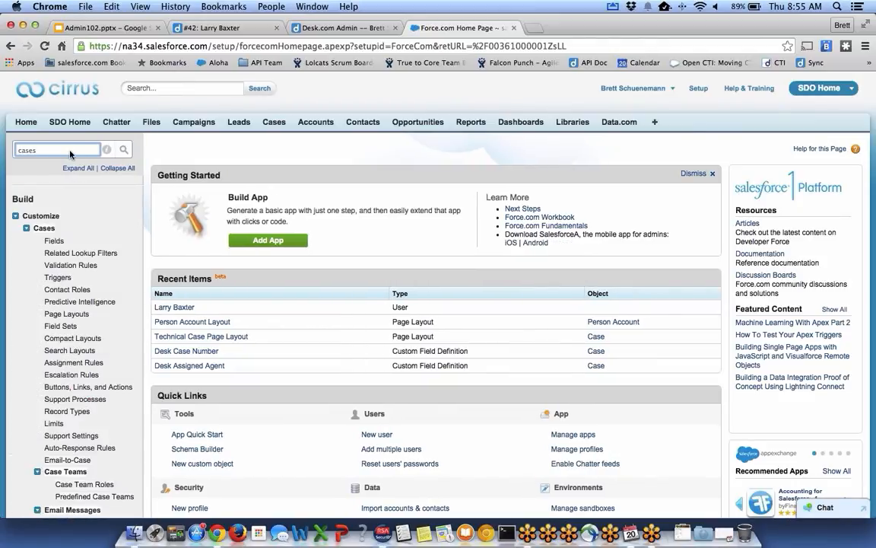
{"action": "left_click", "coordinate": [54, 240]}
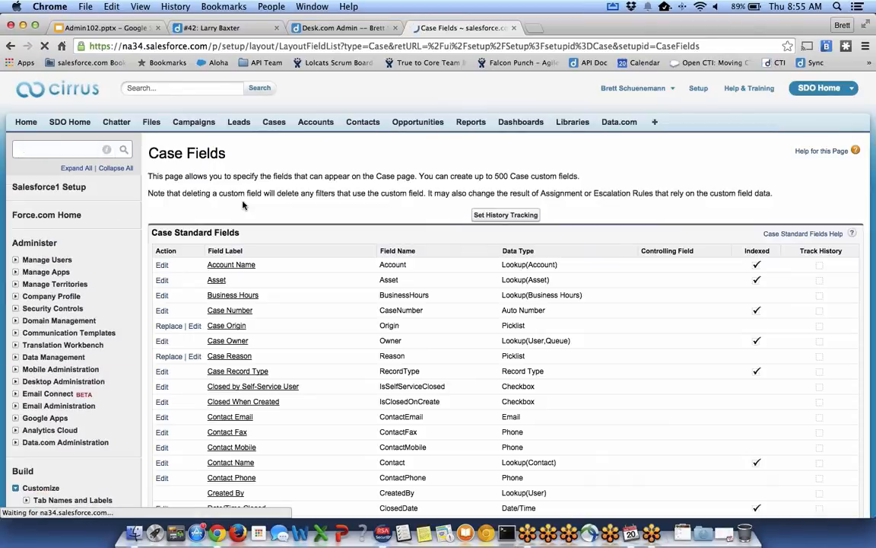
{"action": "scroll", "coordinate": [244, 201], "scroll_direction": "down", "scroll_amount": 1}
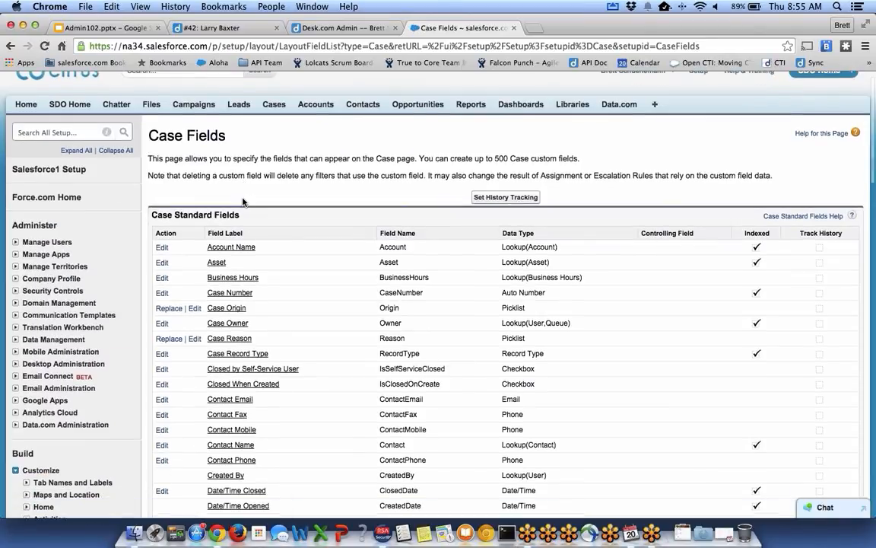
{"action": "scroll", "coordinate": [243, 201], "scroll_direction": "down", "scroll_amount": 10}
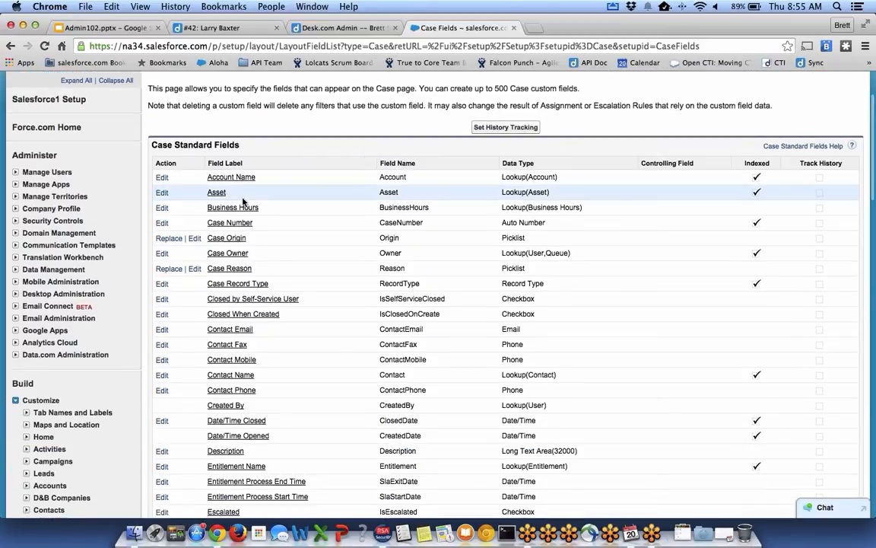
{"action": "scroll", "coordinate": [244, 200], "scroll_direction": "down", "scroll_amount": 5}
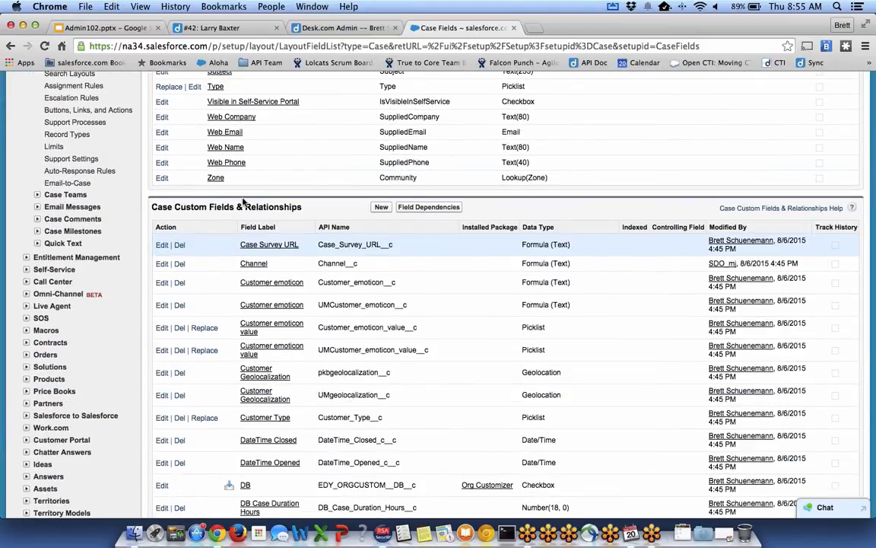
{"action": "scroll", "coordinate": [244, 201], "scroll_direction": "down", "scroll_amount": 1}
{"action": "left_click", "coordinate": [379, 185]}
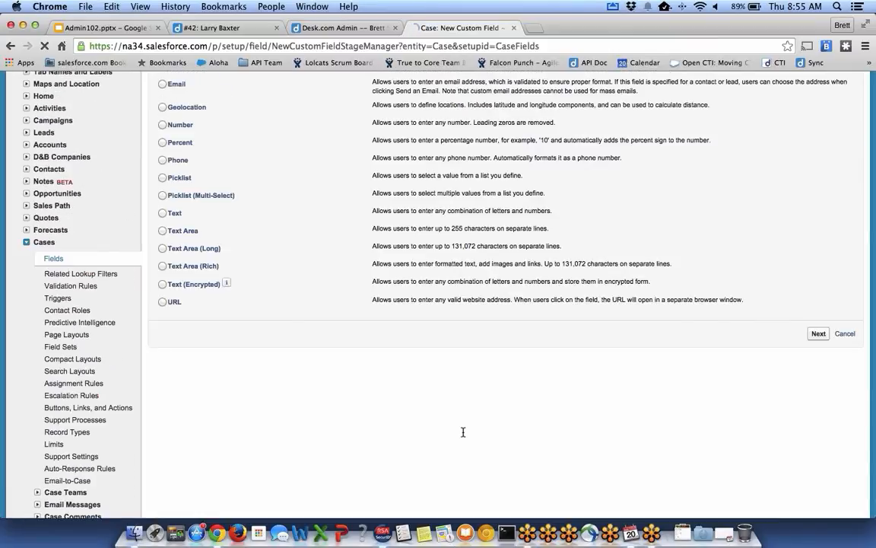
{"action": "left_click", "coordinate": [174, 381]}
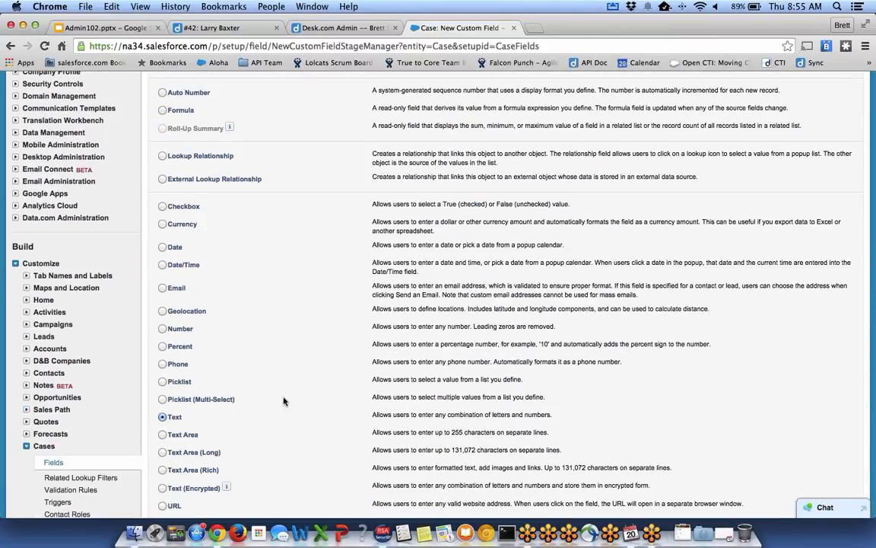
{"action": "scroll", "coordinate": [805, 461], "scroll_direction": "down", "scroll_amount": 2}
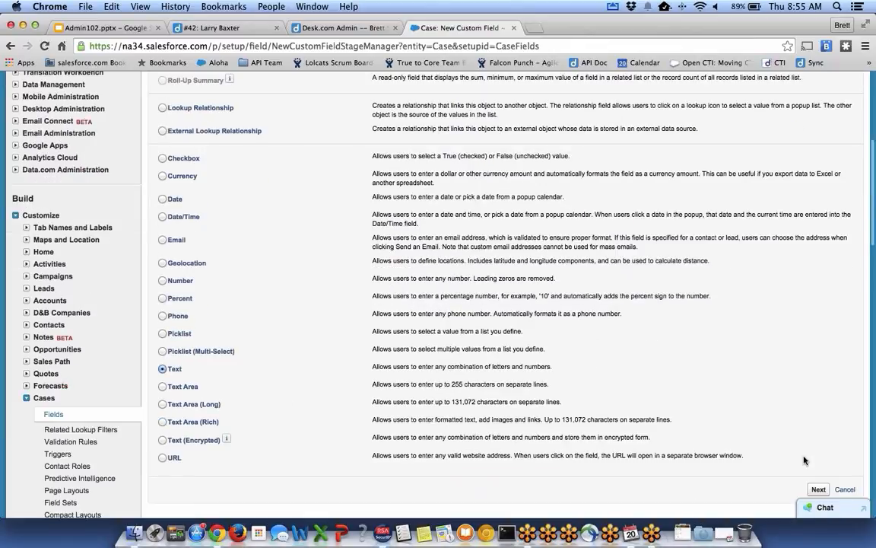
{"action": "left_click", "coordinate": [819, 490]}
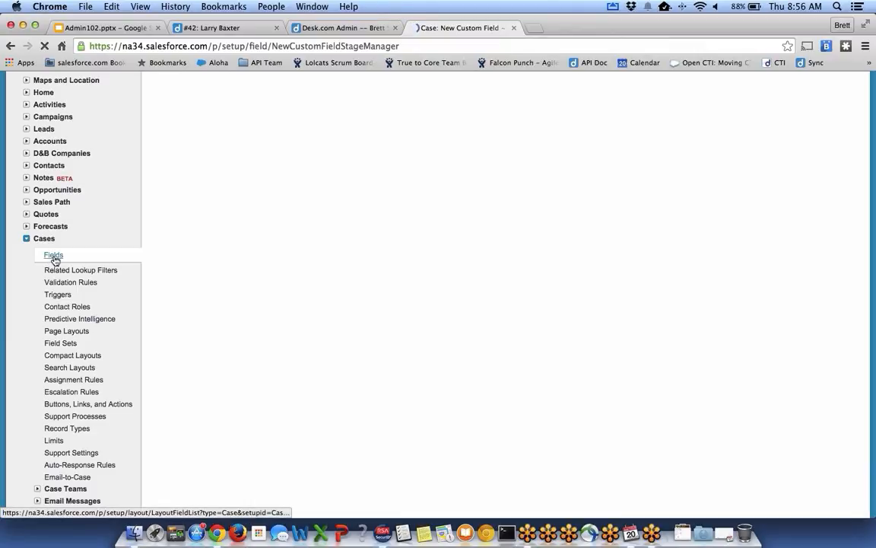
{"action": "left_click", "coordinate": [55, 257]}
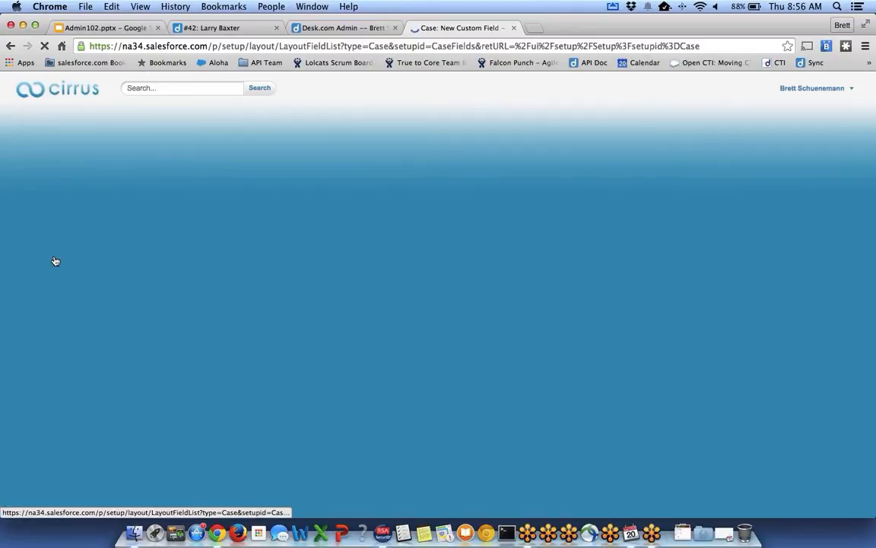
Scroll the Case Custom Fields list to Desk Case Number, then switch to Desk.com's Desk Connect settings.
{"action": "scroll", "coordinate": [104, 307], "scroll_direction": "down", "scroll_amount": 6}
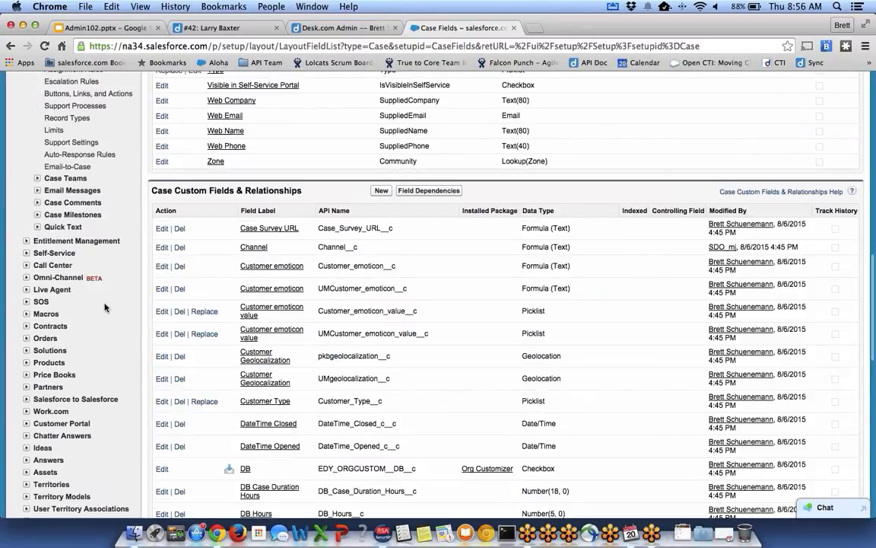
{"action": "scroll", "coordinate": [104, 306], "scroll_direction": "down", "scroll_amount": 10}
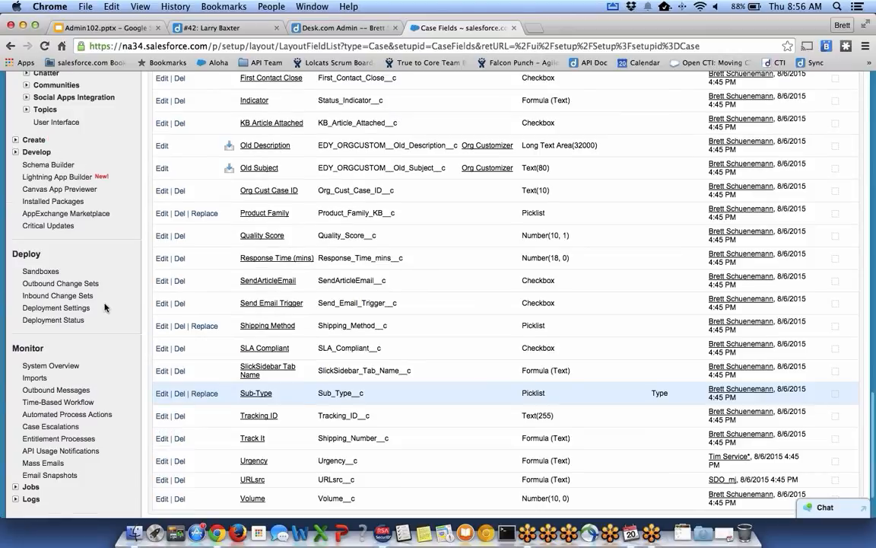
{"action": "scroll", "coordinate": [280, 229], "scroll_direction": "up", "scroll_amount": 5}
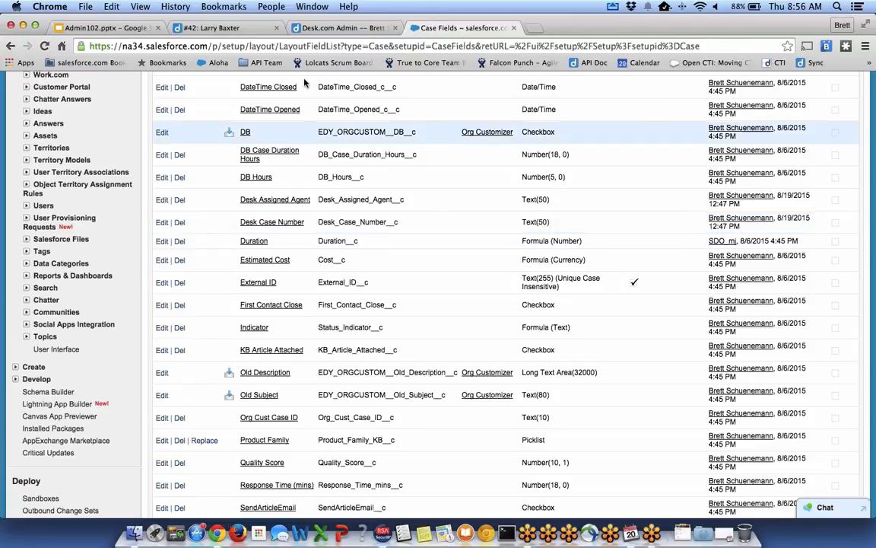
{"action": "left_click", "coordinate": [332, 27]}
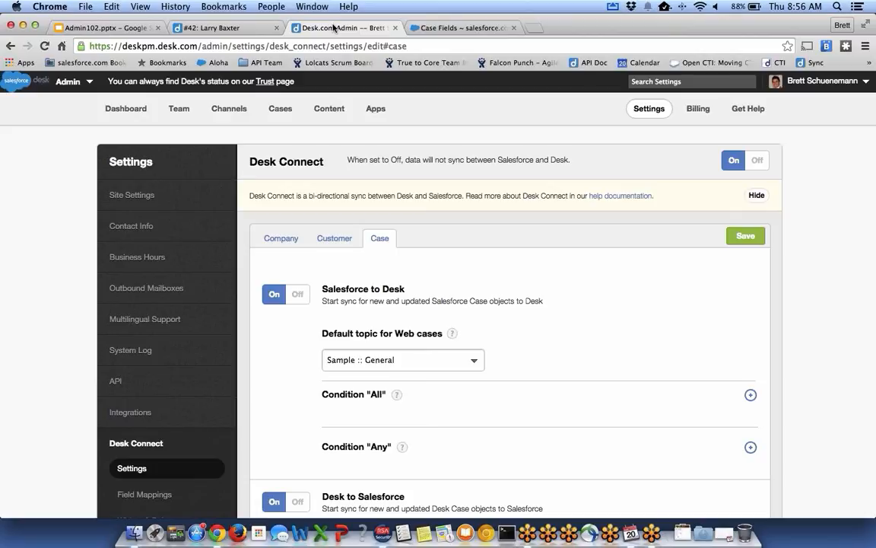
View Desk.com's three case custom fields, including Sync to Salesforce, then go to Settings > Desk Connect.
{"action": "left_click", "coordinate": [276, 110]}
{"action": "scroll", "coordinate": [140, 246], "scroll_direction": "down", "scroll_amount": 1}
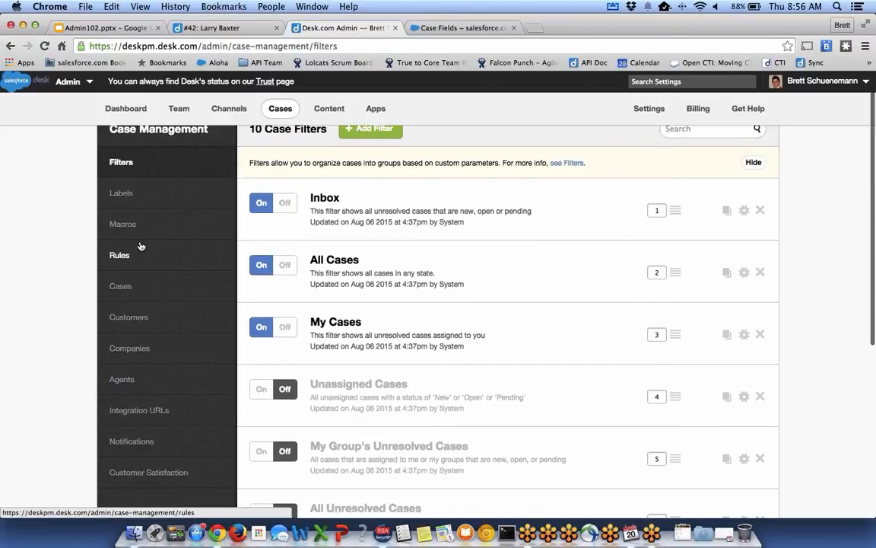
{"action": "left_click", "coordinate": [119, 286]}
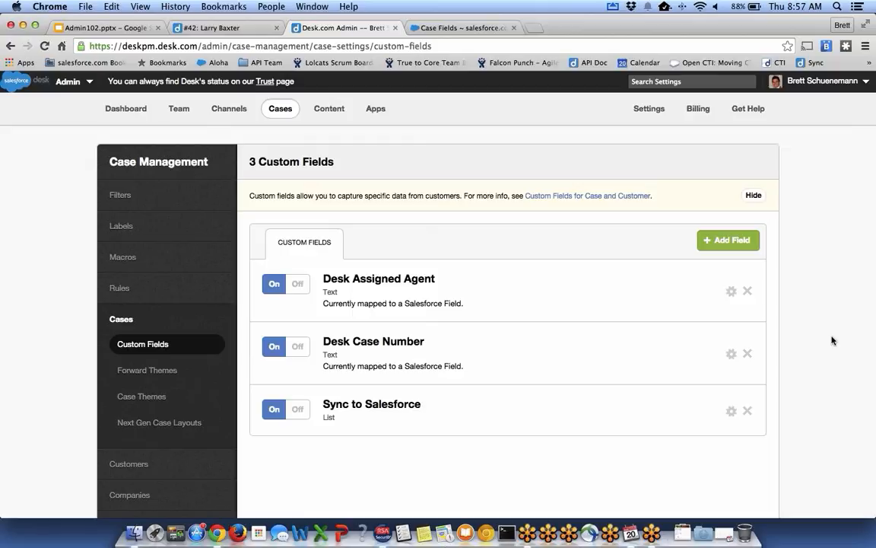
{"action": "left_click", "coordinate": [653, 111]}
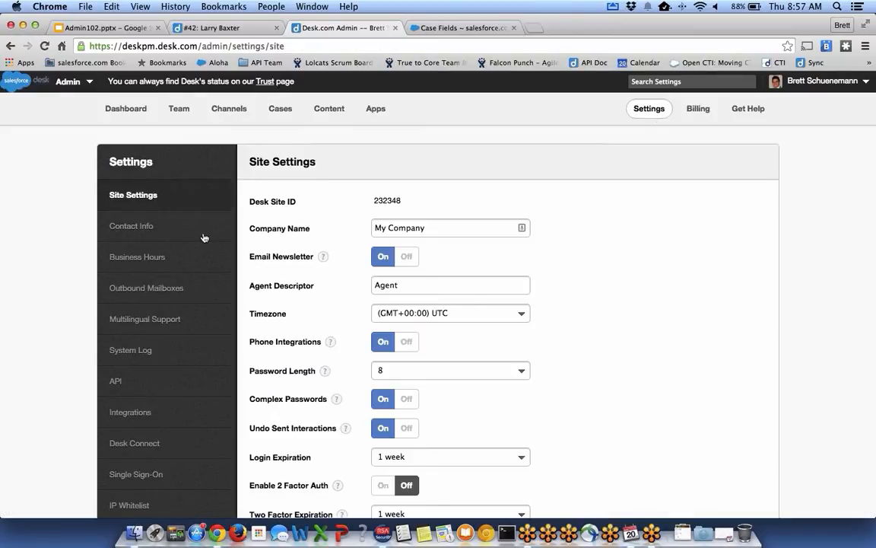
{"action": "left_click", "coordinate": [136, 441]}
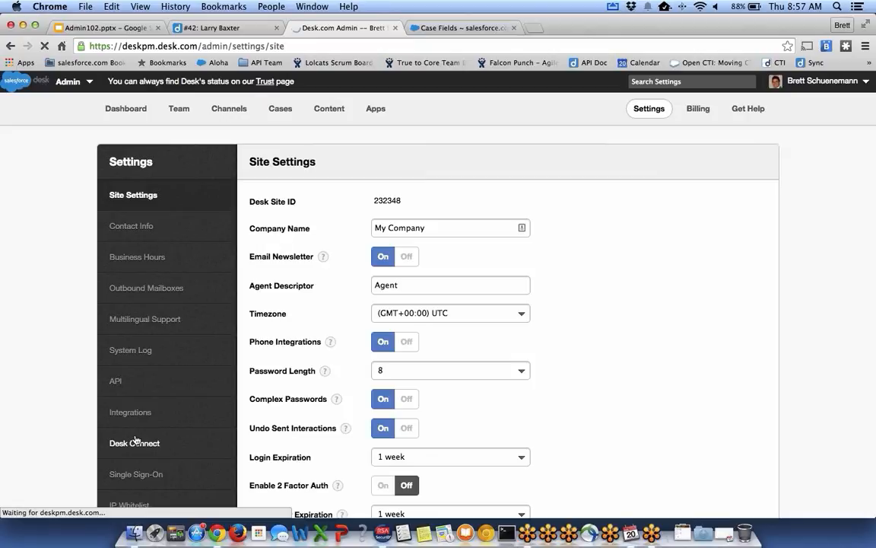
Open Desk Connect Field Mappings on the Case tab and scroll down to Desk Case Number.
{"action": "scroll", "coordinate": [48, 339], "scroll_direction": "down", "scroll_amount": 3}
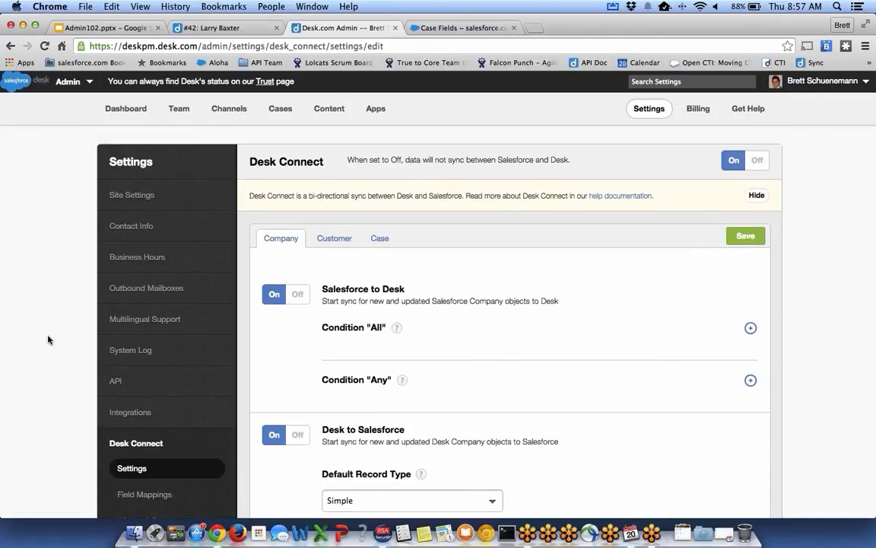
{"action": "scroll", "coordinate": [99, 380], "scroll_direction": "down", "scroll_amount": 2}
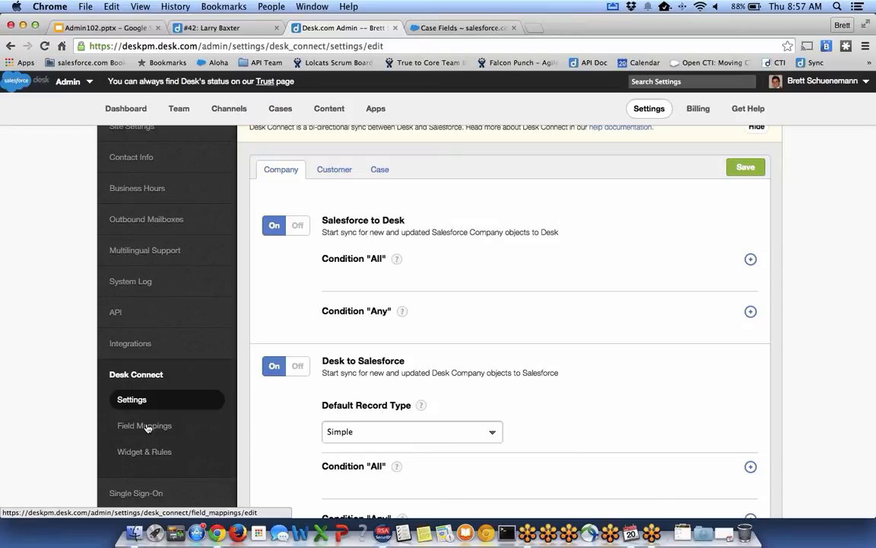
{"action": "left_click", "coordinate": [148, 428]}
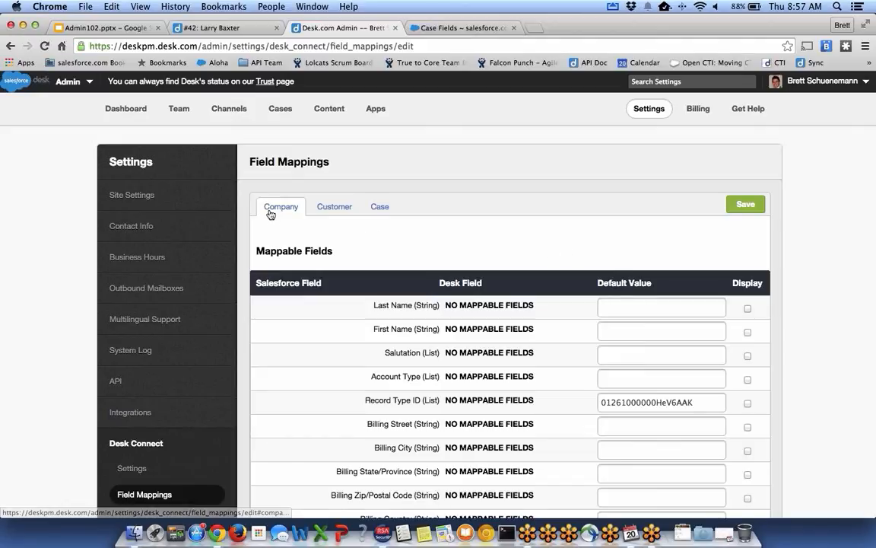
{"action": "left_click", "coordinate": [376, 212]}
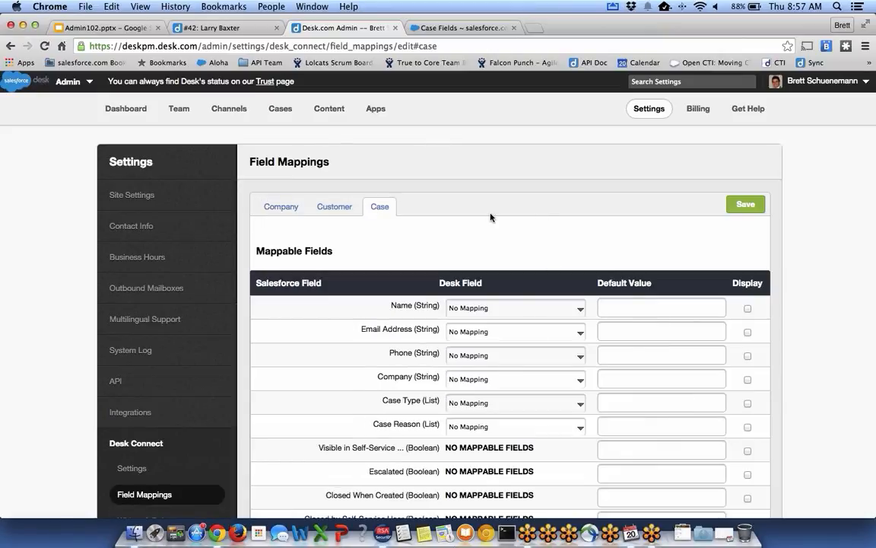
{"action": "scroll", "coordinate": [446, 232], "scroll_direction": "down", "scroll_amount": 10}
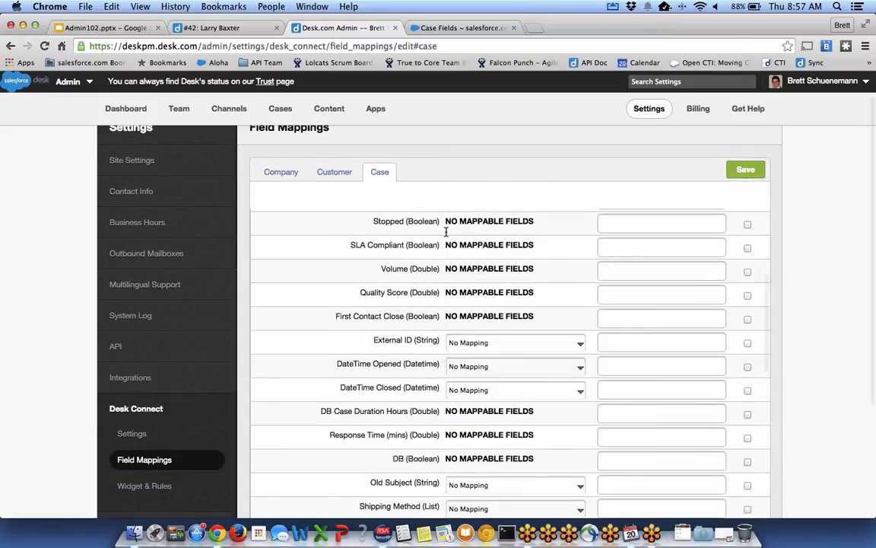
{"action": "scroll", "coordinate": [445, 235], "scroll_direction": "down", "scroll_amount": 10}
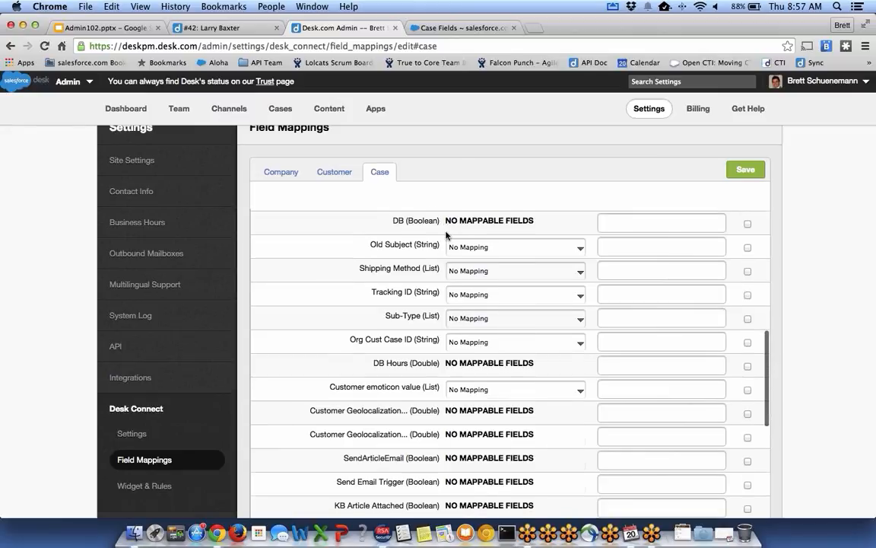
{"action": "scroll", "coordinate": [446, 235], "scroll_direction": "down", "scroll_amount": 5}
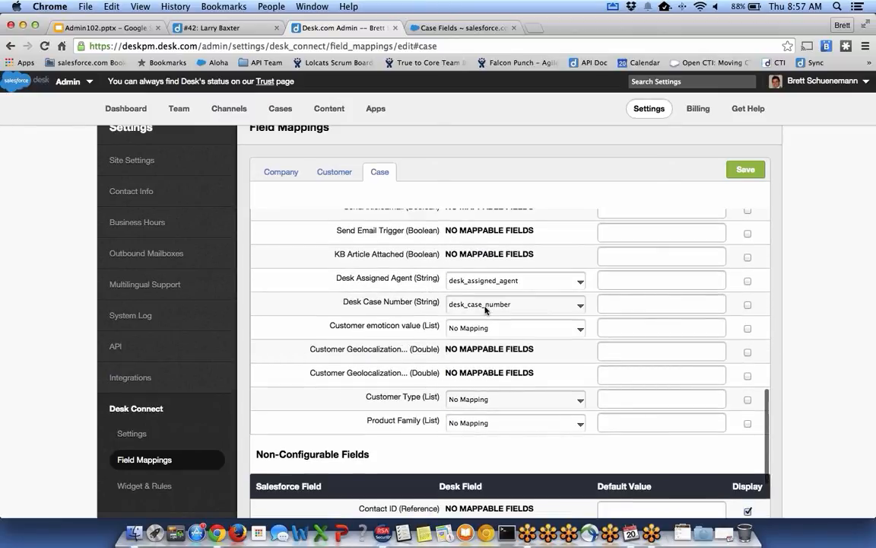
Check Desk Case Number's mapping dropdown and keep it mapped to desk_case_number.
{"action": "triple_click", "coordinate": [389, 303]}
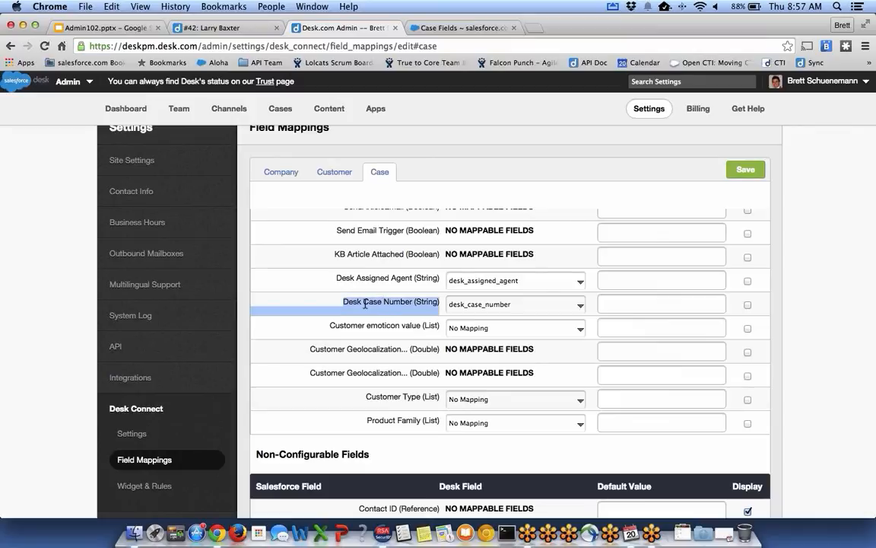
{"action": "left_click", "coordinate": [402, 303]}
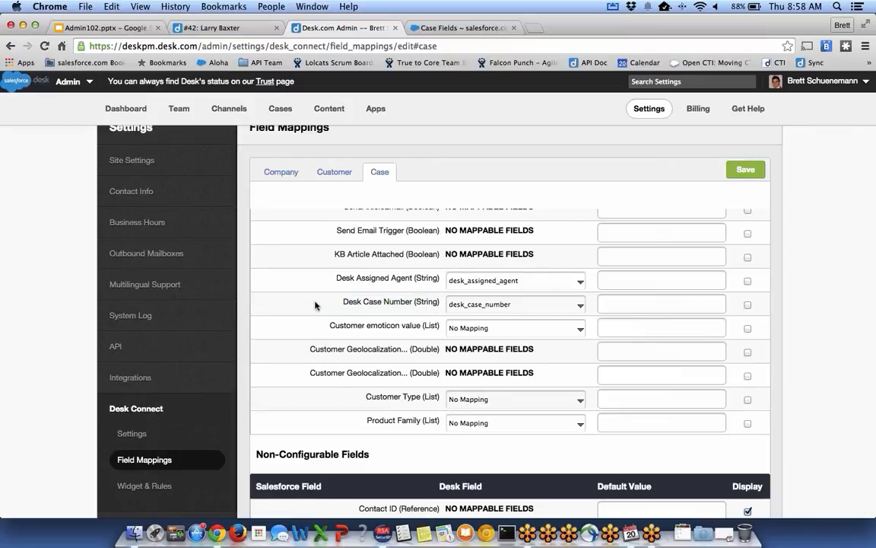
{"action": "left_click", "coordinate": [487, 306]}
{"action": "left_click", "coordinate": [486, 308]}
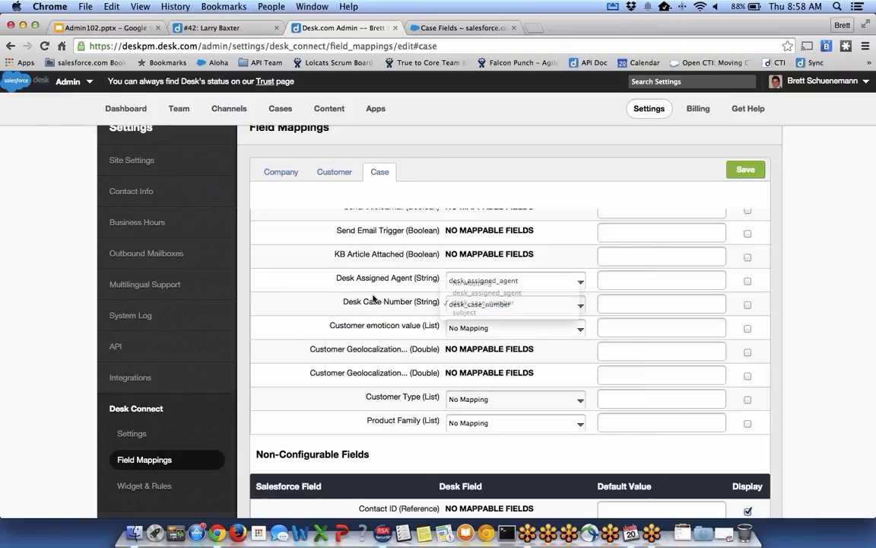
{"action": "left_click", "coordinate": [467, 306]}
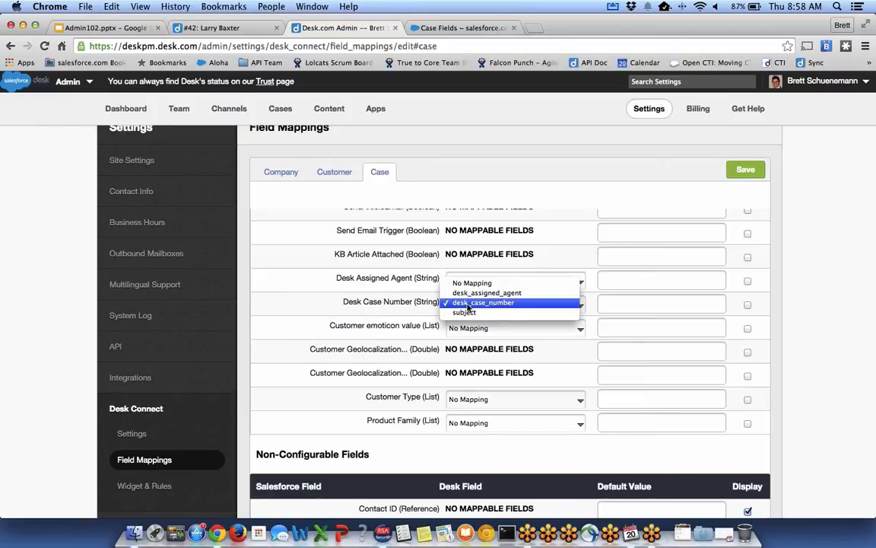
{"action": "left_click", "coordinate": [469, 305]}
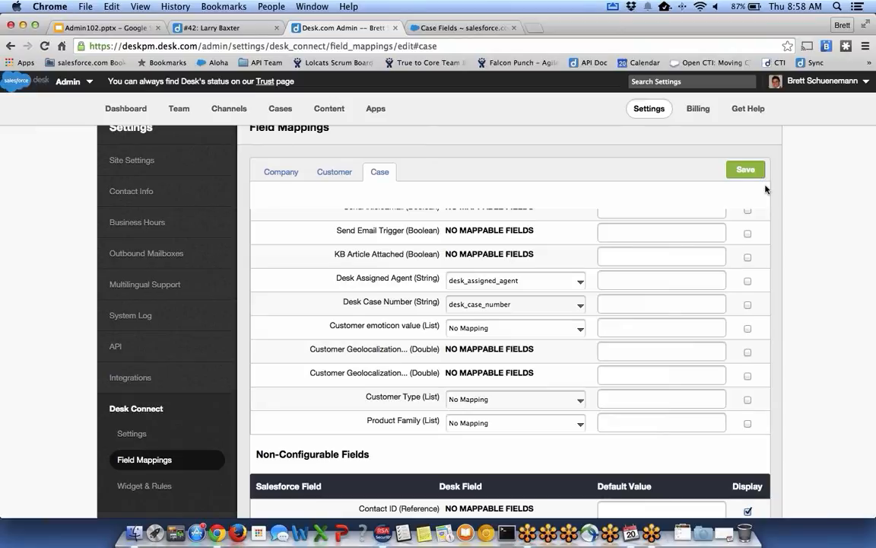
{"action": "scroll", "coordinate": [789, 260], "scroll_direction": "up", "scroll_amount": 2}
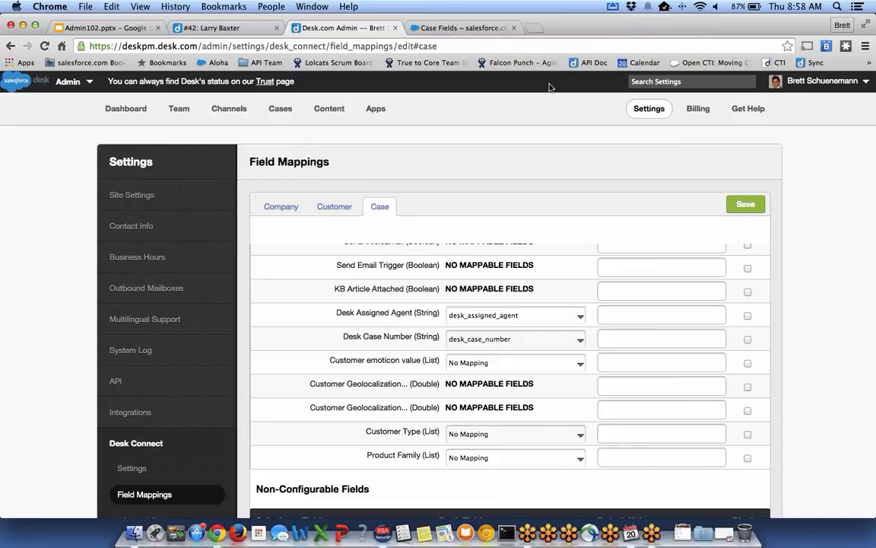
Bring up the Case Created rules list under Cases > Rules.
{"action": "left_click", "coordinate": [281, 111]}
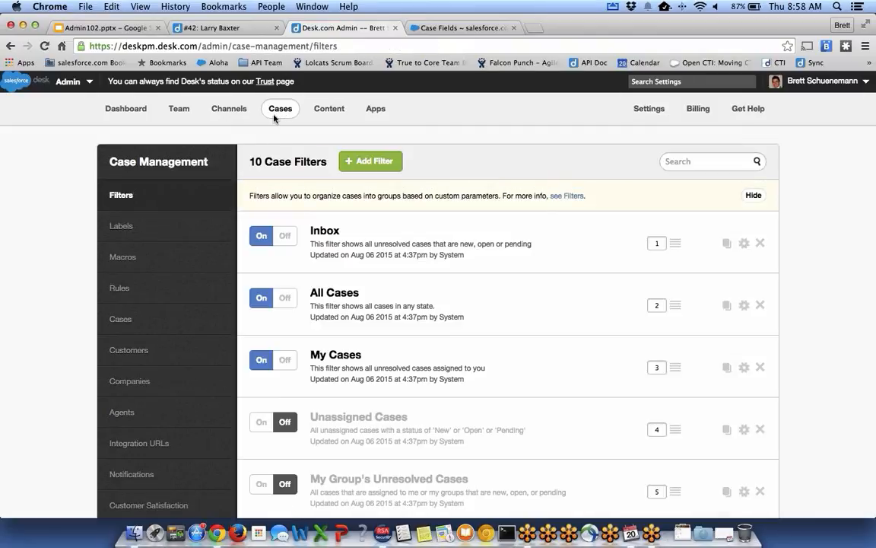
{"action": "left_click", "coordinate": [119, 288]}
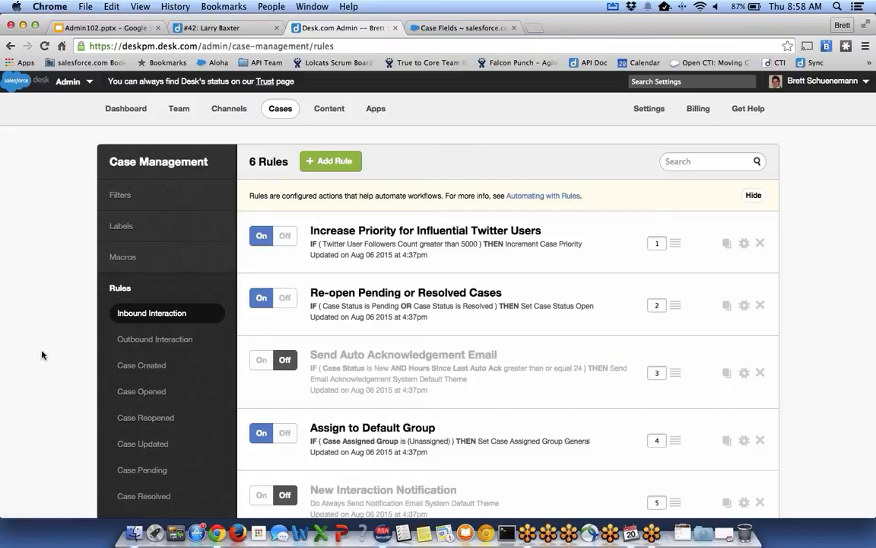
{"action": "scroll", "coordinate": [154, 236], "scroll_direction": "down", "scroll_amount": 3}
{"action": "left_click", "coordinate": [154, 236]}
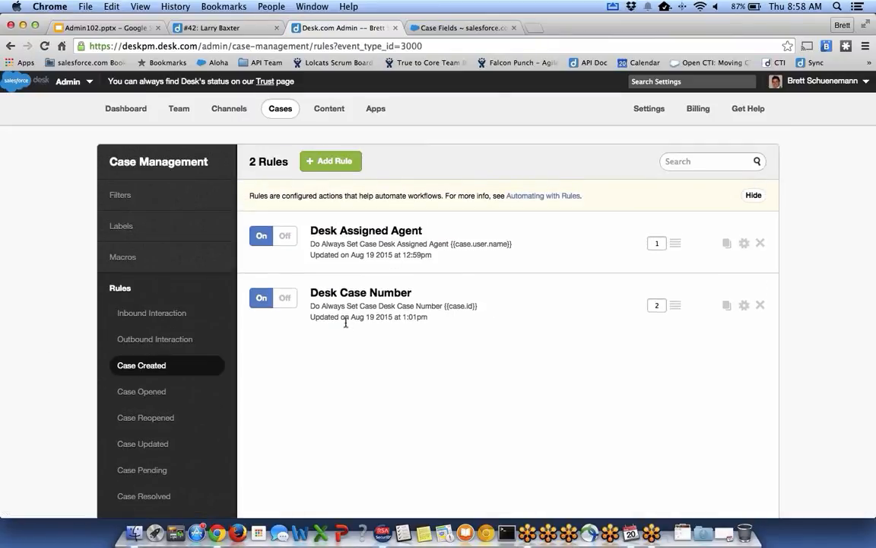
Inspect the Desk Case Number rule's action value {{case.id}} and cancel without changes.
{"action": "left_click", "coordinate": [745, 308]}
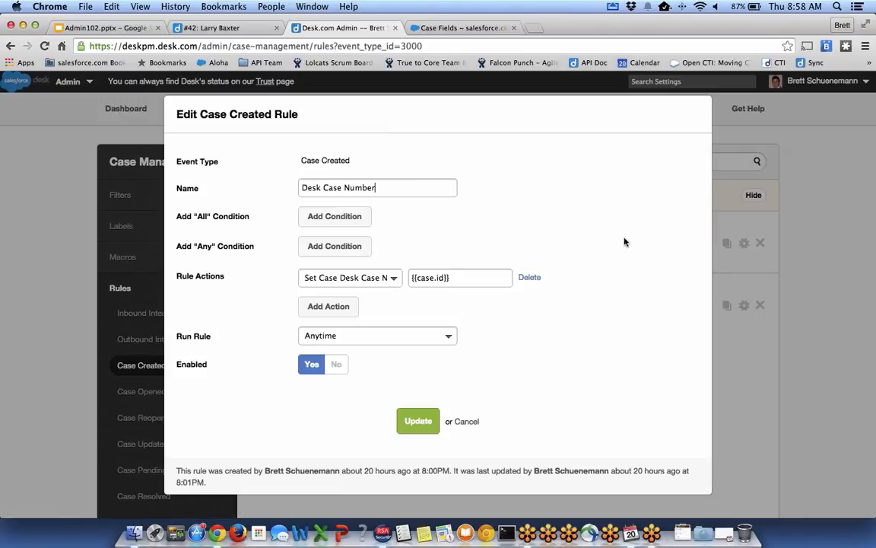
{"action": "left_click", "coordinate": [378, 277]}
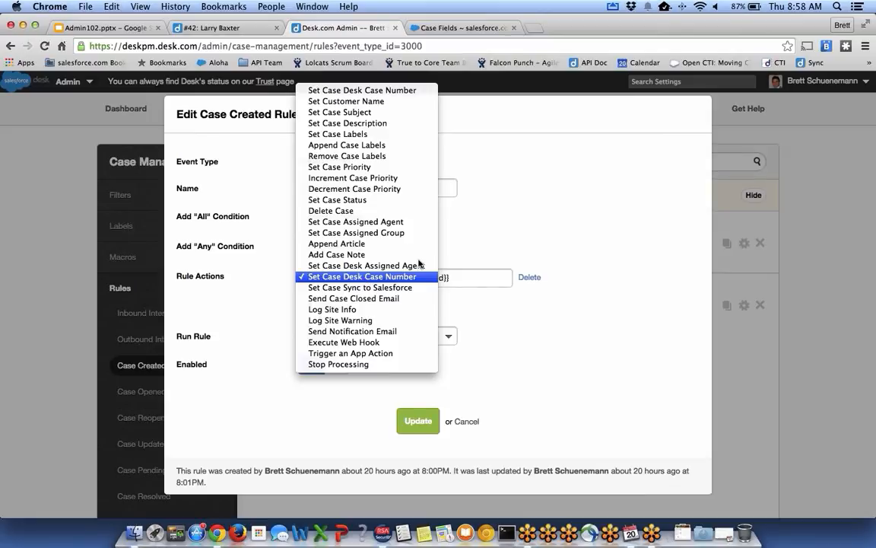
{"action": "left_click", "coordinate": [472, 234]}
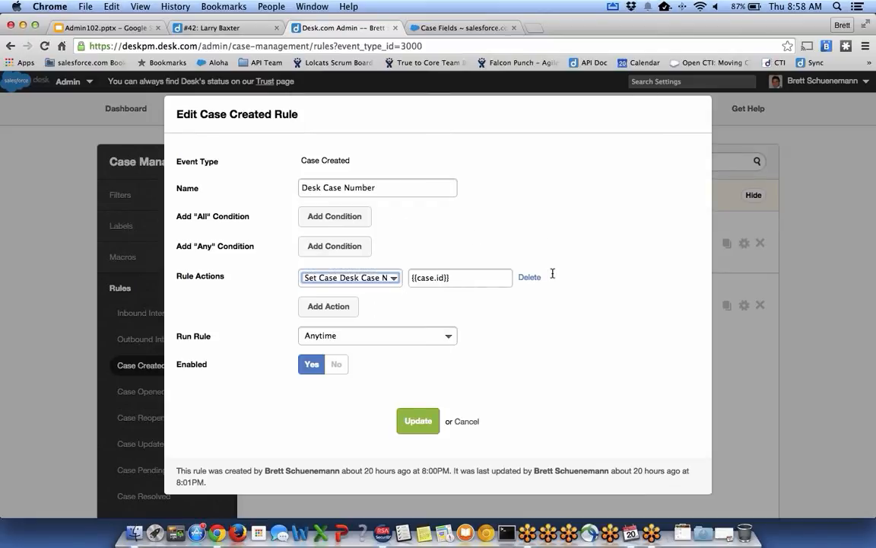
{"action": "triple_click", "coordinate": [427, 278]}
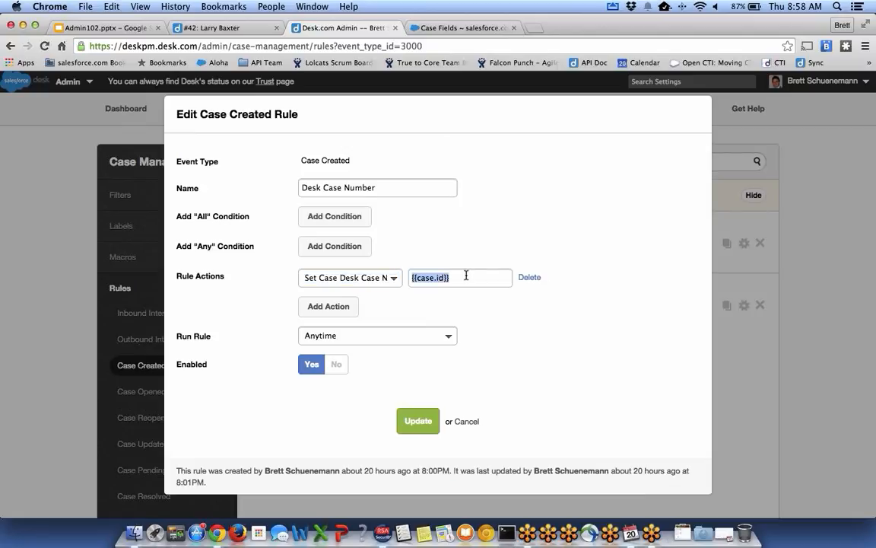
{"action": "left_click", "coordinate": [415, 277]}
{"action": "left_click", "coordinate": [467, 421]}
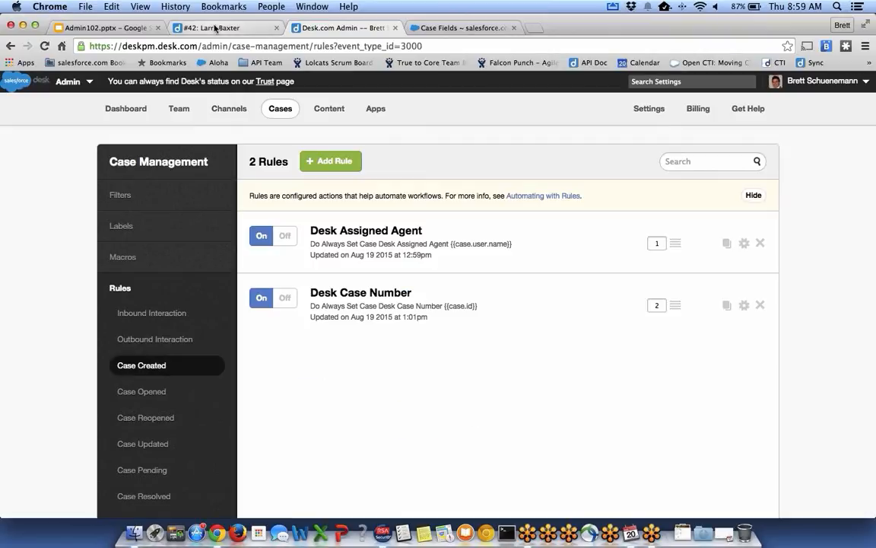
{"action": "left_click", "coordinate": [209, 27]}
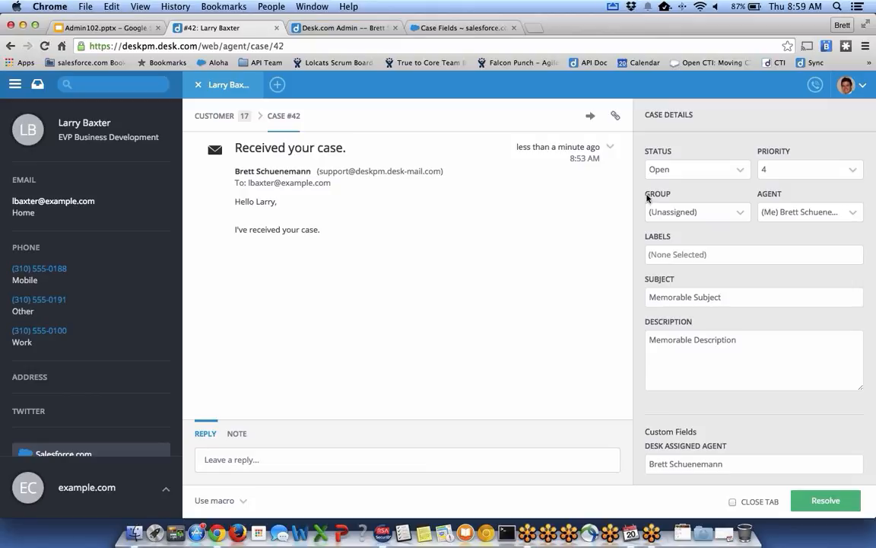
{"action": "scroll", "coordinate": [647, 198], "scroll_direction": "down", "scroll_amount": 2}
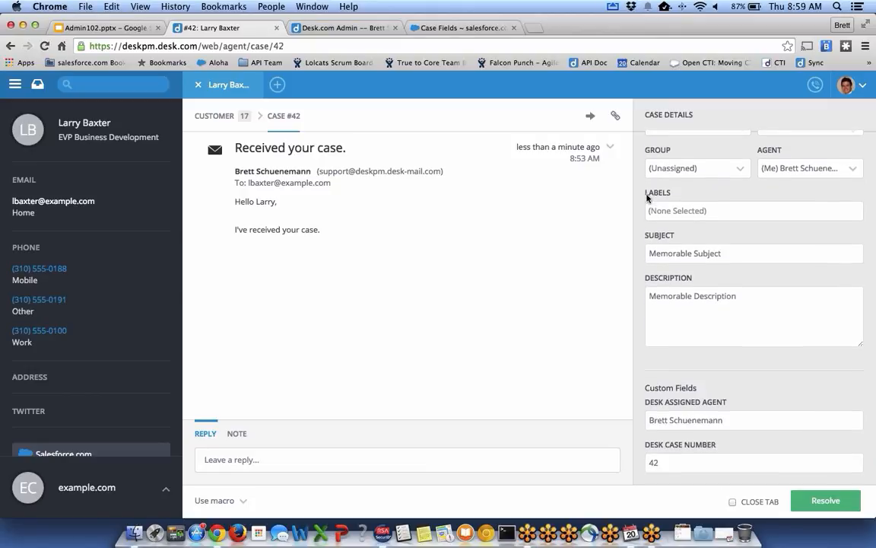
{"action": "scroll", "coordinate": [647, 197], "scroll_direction": "up", "scroll_amount": 2}
{"action": "scroll", "coordinate": [673, 185], "scroll_direction": "down", "scroll_amount": 3}
{"action": "scroll", "coordinate": [673, 186], "scroll_direction": "down", "scroll_amount": 1}
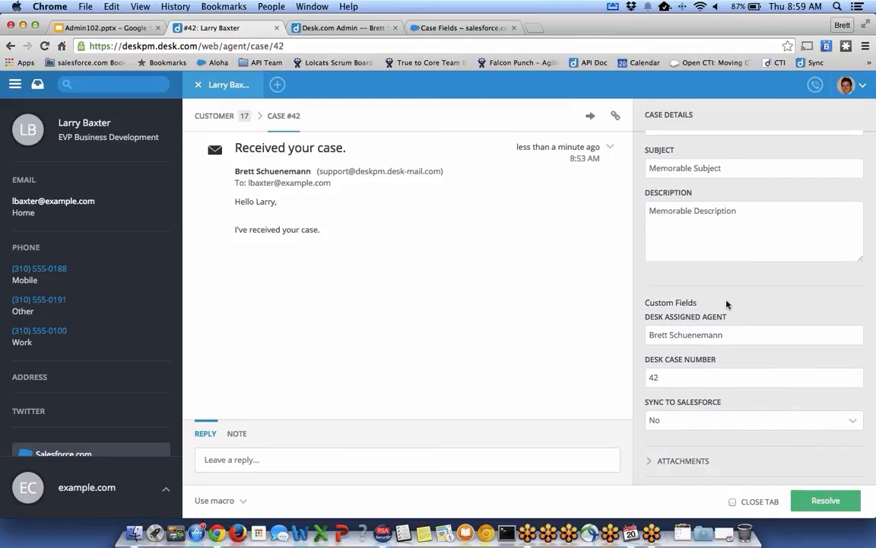
{"action": "scroll", "coordinate": [727, 304], "scroll_direction": "up", "scroll_amount": 4}
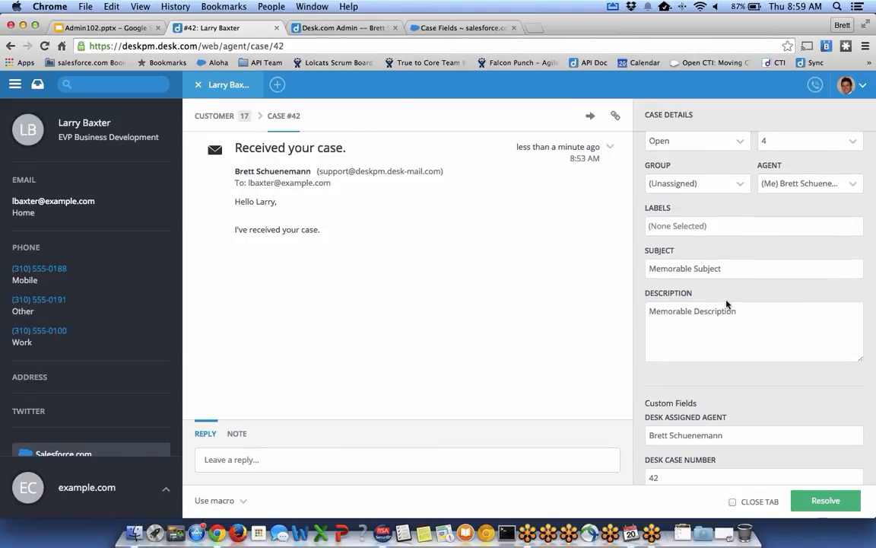
{"action": "scroll", "coordinate": [685, 334], "scroll_direction": "down", "scroll_amount": 4}
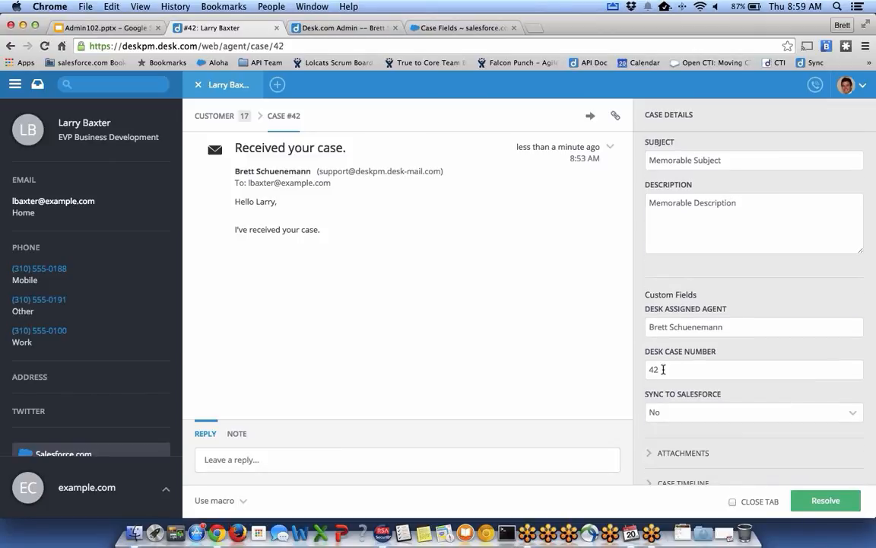
{"action": "scroll", "coordinate": [663, 369], "scroll_direction": "up", "scroll_amount": 2}
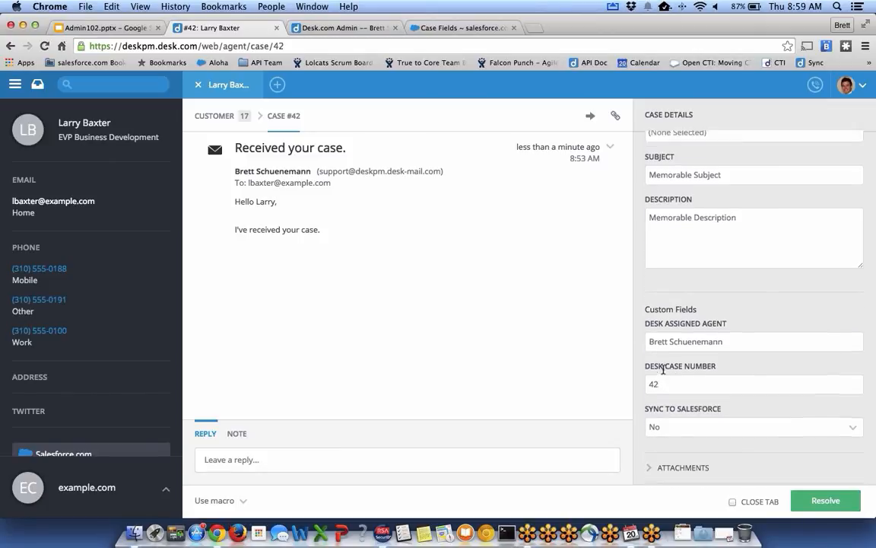
{"action": "left_click", "coordinate": [449, 30]}
Open case 00001763 from Recent Cases and scroll to Case Detail showing Desk Case Number 42.
{"action": "scroll", "coordinate": [262, 229], "scroll_direction": "up", "scroll_amount": 10}
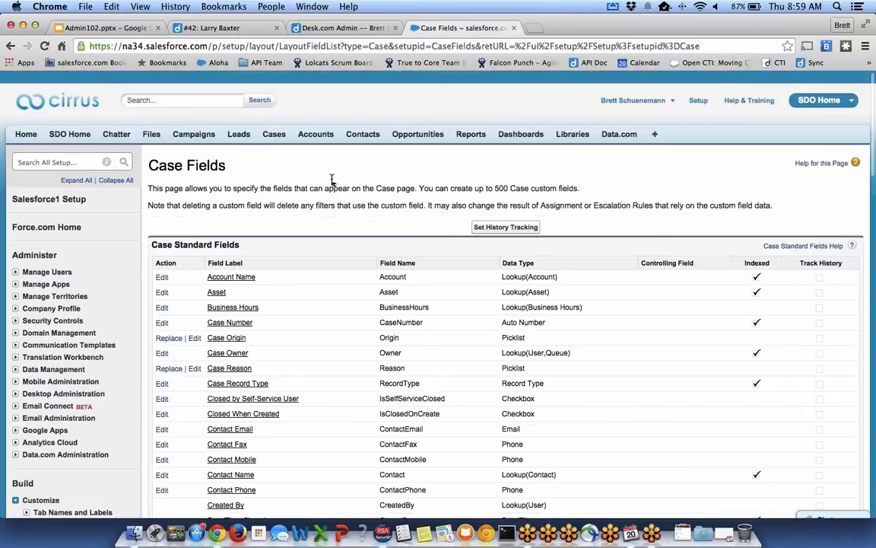
{"action": "left_click", "coordinate": [265, 124]}
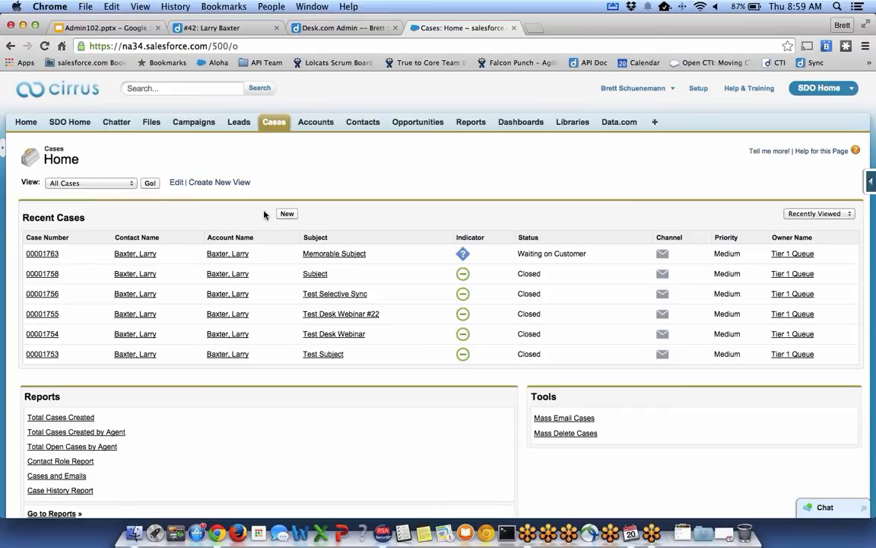
{"action": "left_click", "coordinate": [47, 254]}
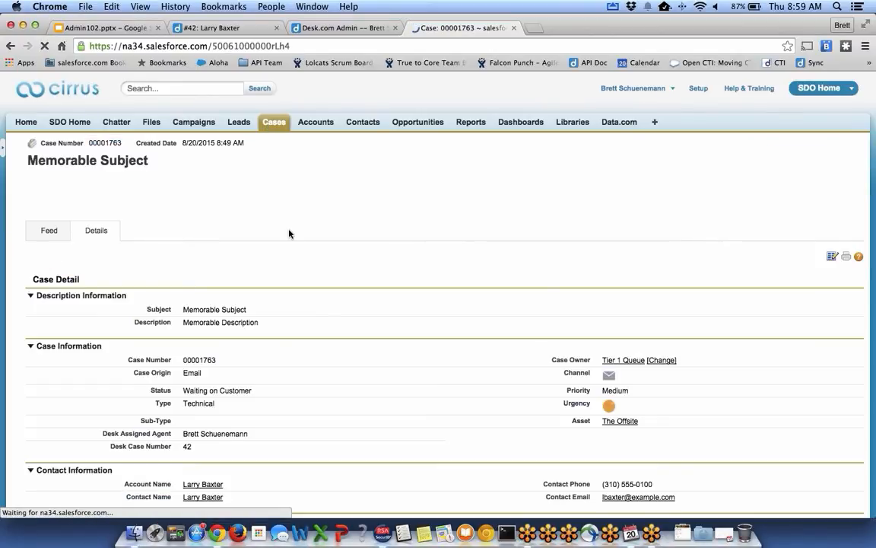
{"action": "scroll", "coordinate": [289, 235], "scroll_direction": "down", "scroll_amount": 2}
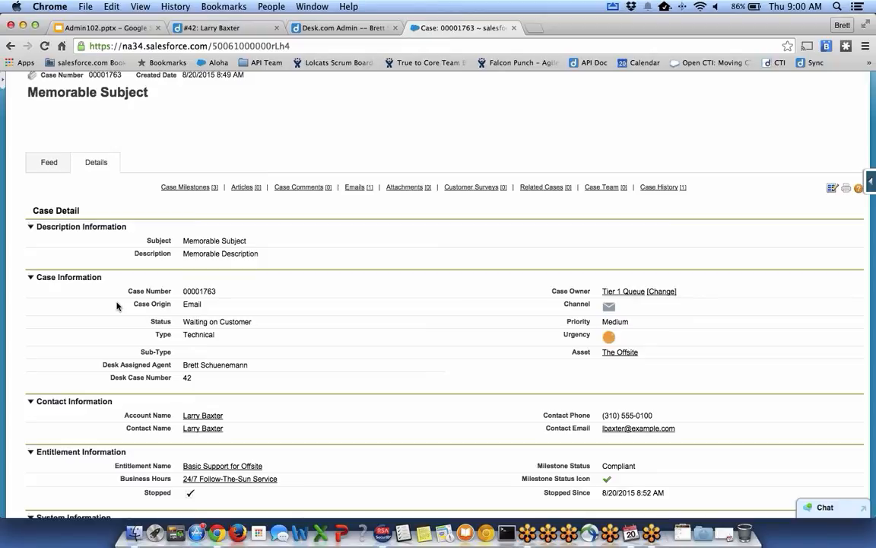
{"action": "left_click", "coordinate": [314, 32]}
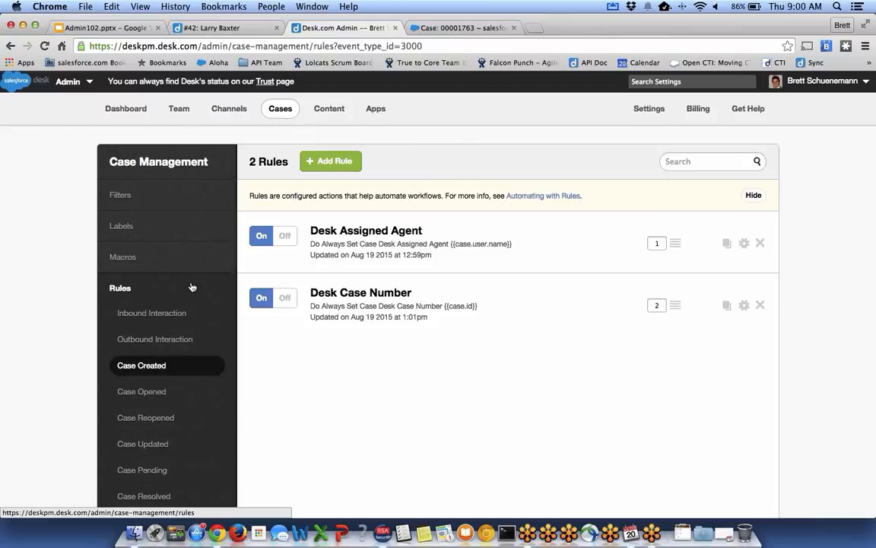
{"action": "left_click", "coordinate": [745, 243]}
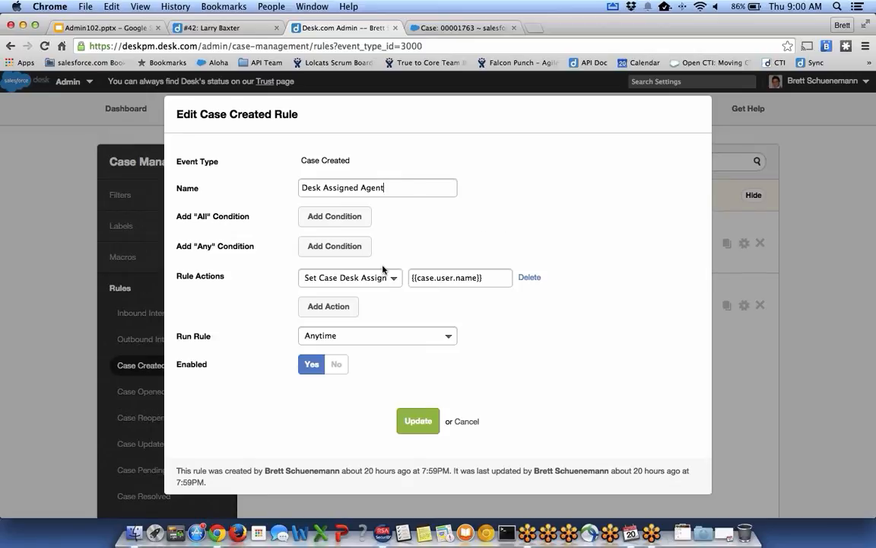
{"action": "triple_click", "coordinate": [444, 277]}
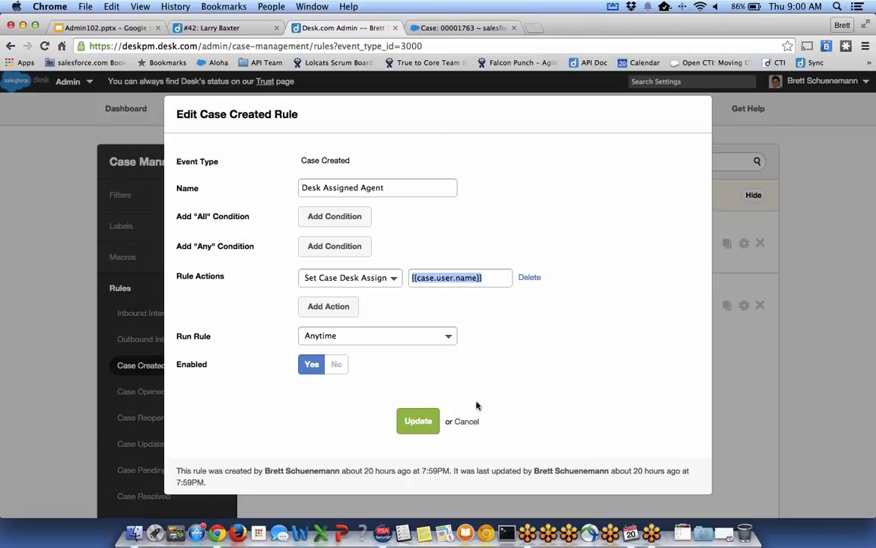
{"action": "left_click", "coordinate": [464, 421]}
{"action": "left_click", "coordinate": [433, 29]}
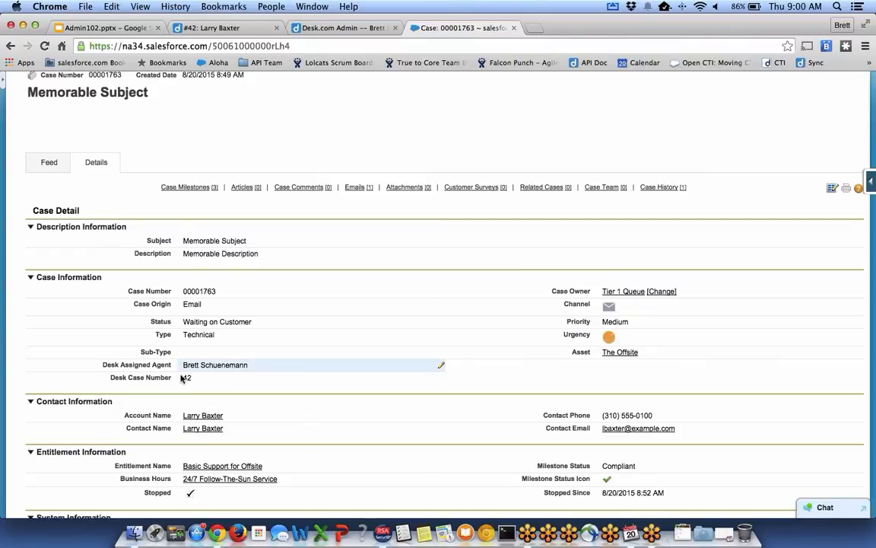
Inline-edit the case's Desk Assigned Agent value, then return to Desk.com's Case Created rules.
{"action": "left_click_drag", "start_coordinate": [101, 364], "coordinate": [232, 366]}
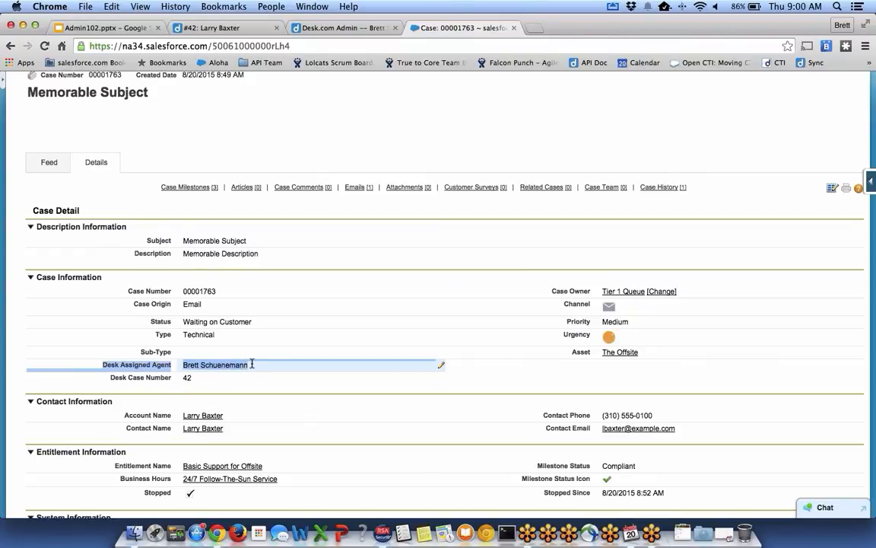
{"action": "double_click", "coordinate": [232, 366]}
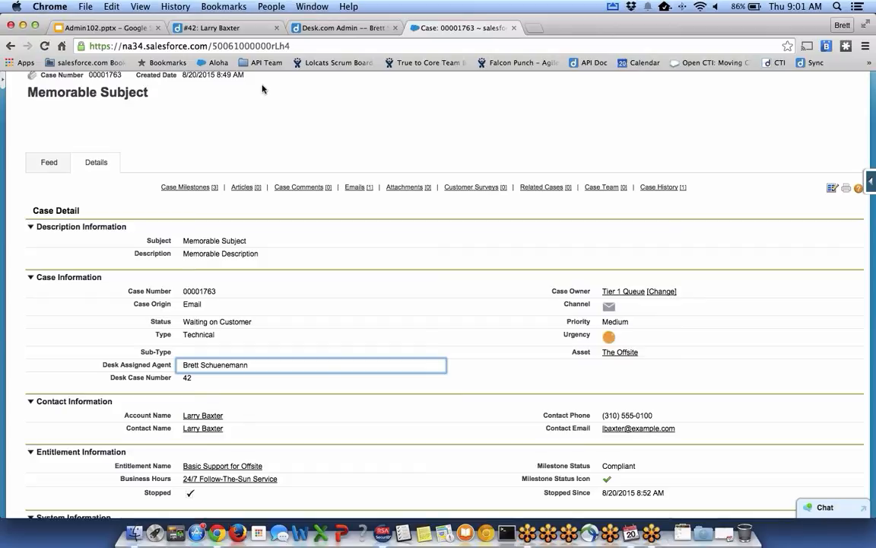
{"action": "left_click", "coordinate": [312, 30]}
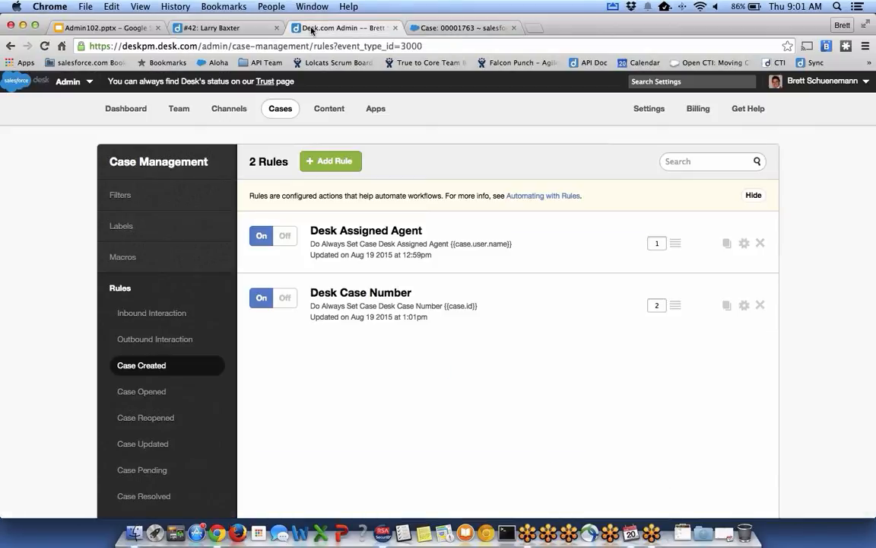
Open Desk.com's admin Settings and scroll to options such as Desk Connect.
{"action": "left_click", "coordinate": [637, 114]}
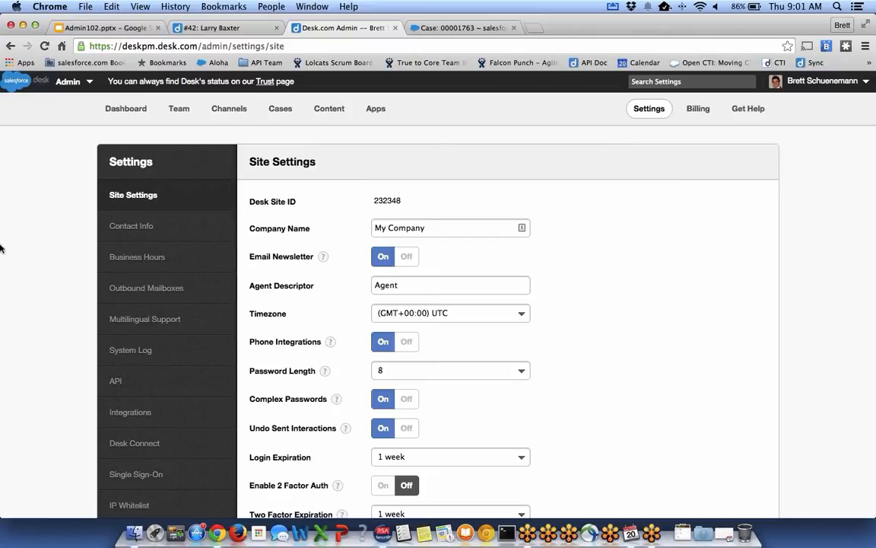
{"action": "scroll", "coordinate": [160, 420], "scroll_direction": "down", "scroll_amount": 1}
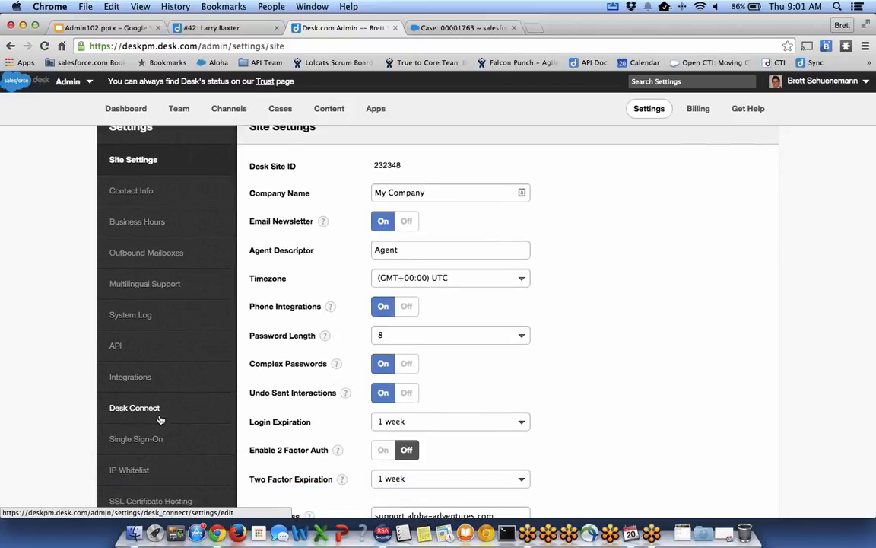
Show Desk Connect's Case tab, scrolled to Desk to Salesforce: sync On, record type Technical Service.
{"action": "left_click", "coordinate": [161, 420]}
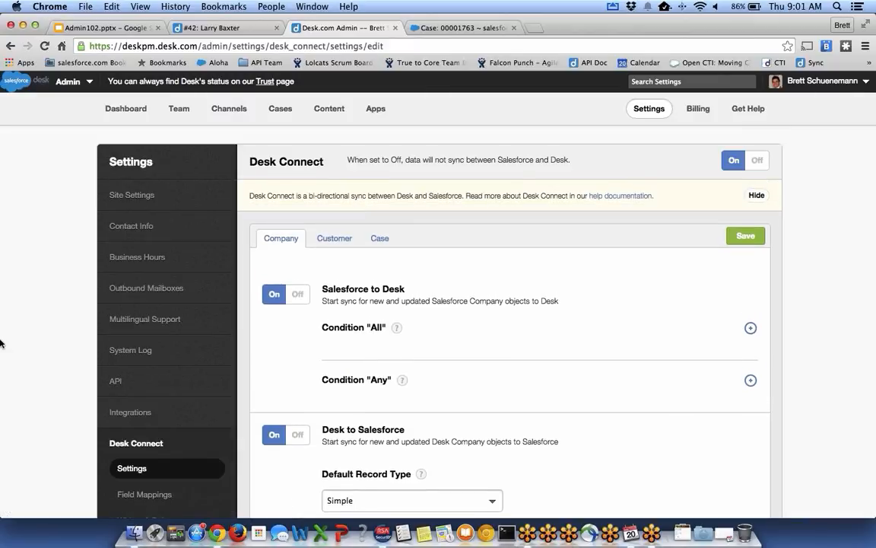
{"action": "scroll", "coordinate": [523, 376], "scroll_direction": "down", "scroll_amount": 3}
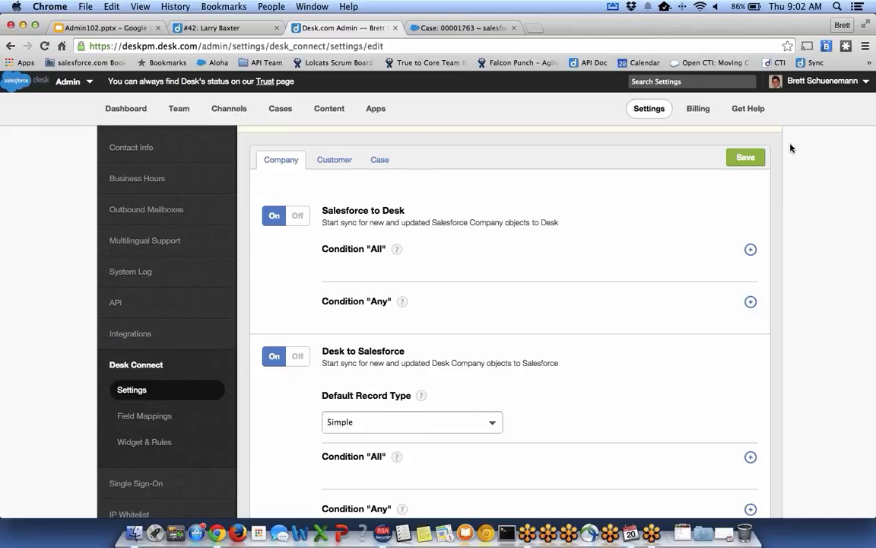
{"action": "left_click", "coordinate": [378, 160]}
{"action": "scroll", "coordinate": [661, 250], "scroll_direction": "down", "scroll_amount": 2}
{"action": "scroll", "coordinate": [662, 251], "scroll_direction": "down", "scroll_amount": 2}
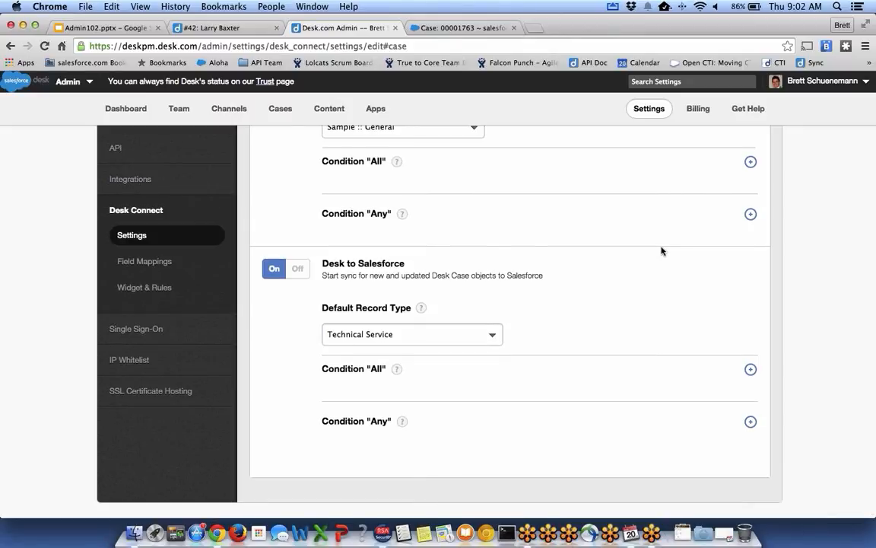
{"action": "scroll", "coordinate": [662, 252], "scroll_direction": "down", "scroll_amount": 1}
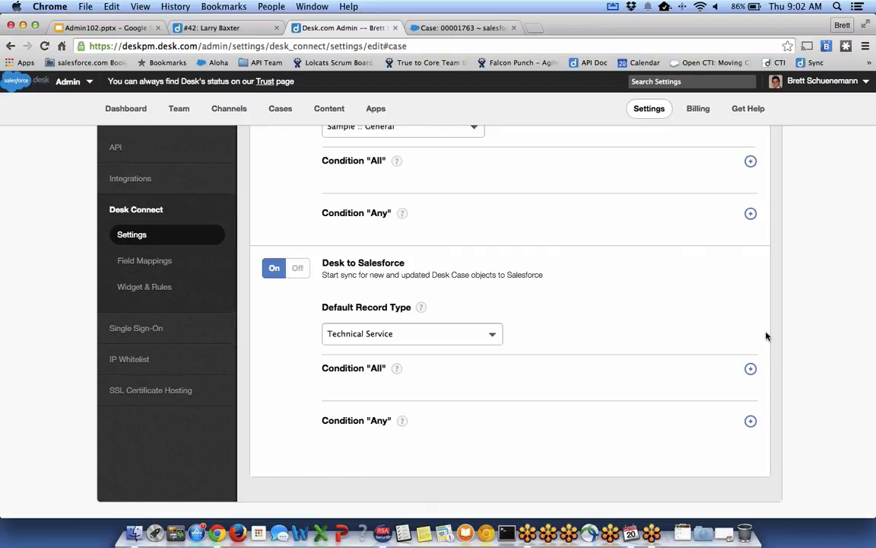
Add an 'All' condition to Desk-to-Salesforce case sync requiring Sync to Salesforce is Yes.
{"action": "left_click", "coordinate": [750, 368]}
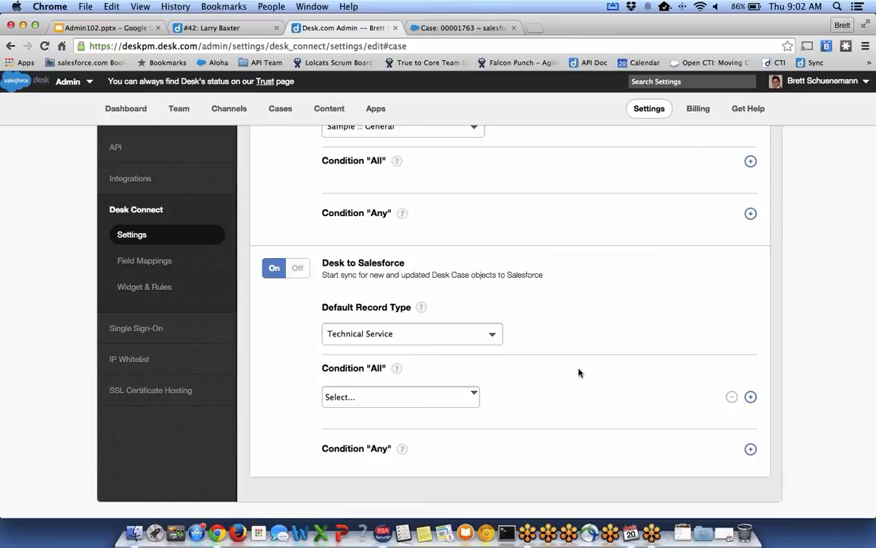
{"action": "left_click", "coordinate": [440, 402]}
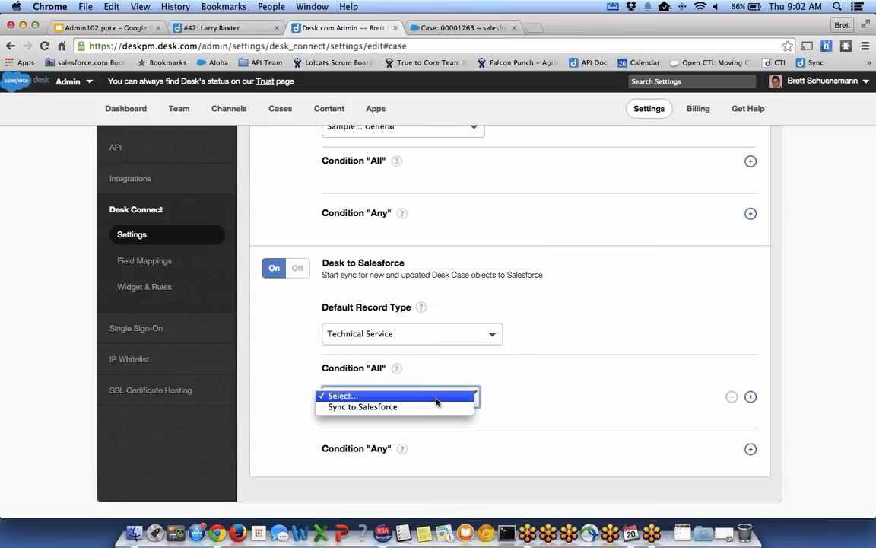
{"action": "left_click", "coordinate": [431, 407]}
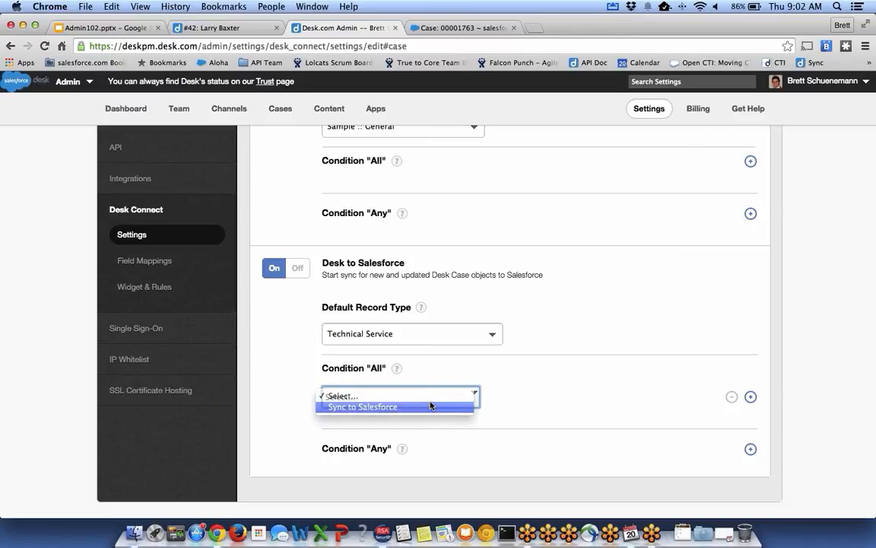
{"action": "left_click", "coordinate": [588, 401]}
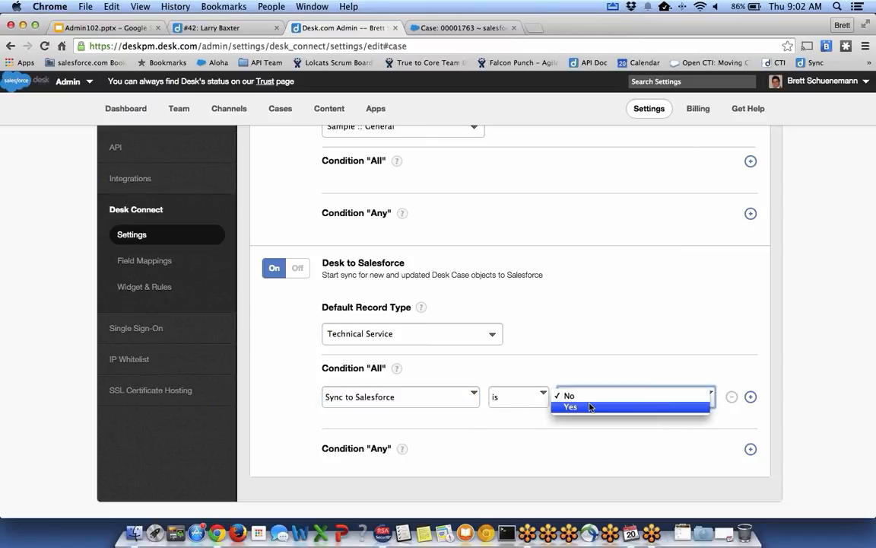
{"action": "left_click", "coordinate": [590, 407]}
{"action": "scroll", "coordinate": [688, 338], "scroll_direction": "up", "scroll_amount": 3}
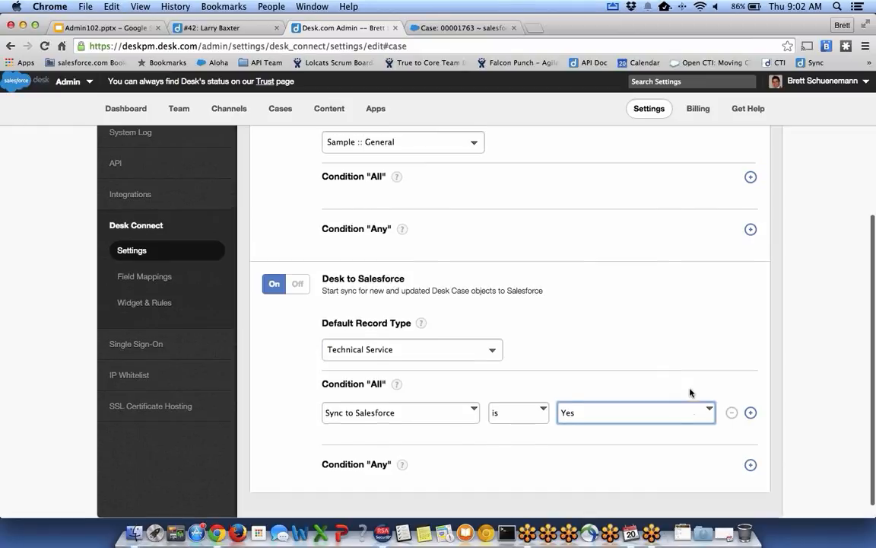
{"action": "scroll", "coordinate": [777, 432], "scroll_direction": "down", "scroll_amount": 2}
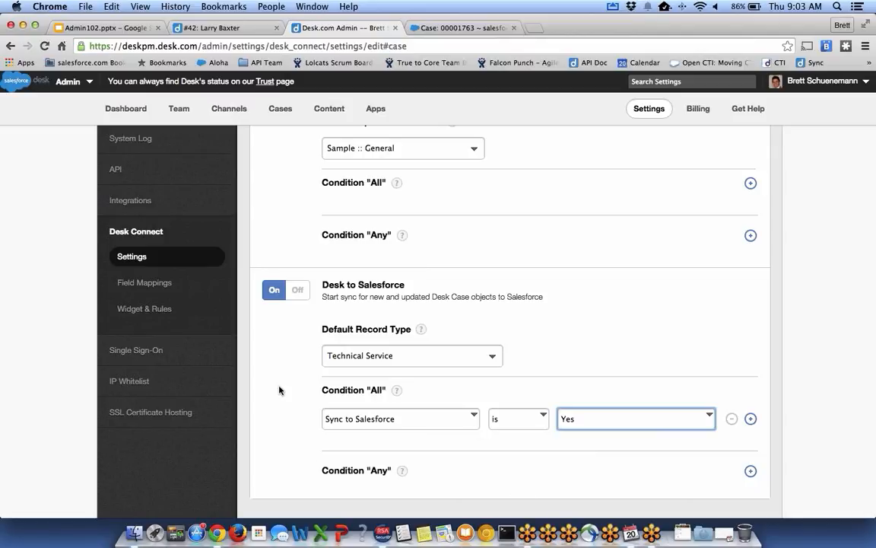
{"action": "left_click", "coordinate": [454, 448]}
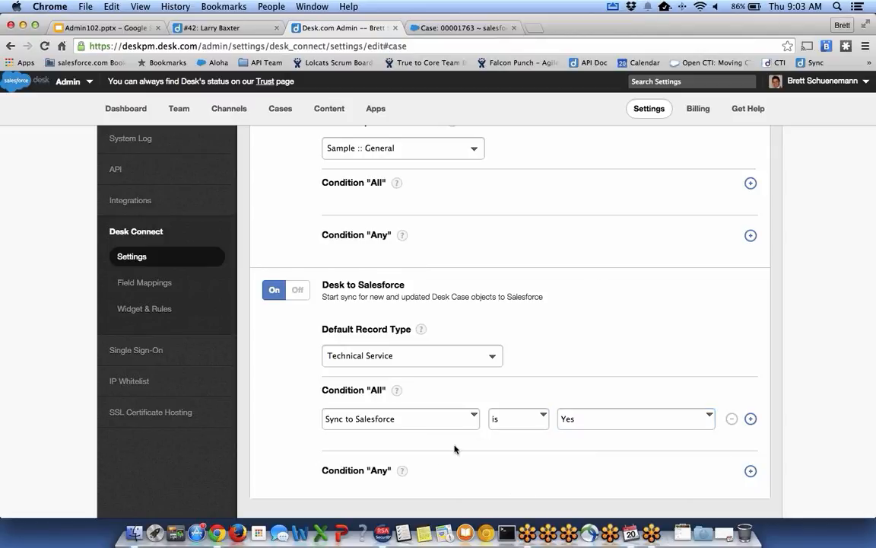
{"action": "scroll", "coordinate": [455, 448], "scroll_direction": "up", "scroll_amount": 2}
{"action": "scroll", "coordinate": [454, 448], "scroll_direction": "up", "scroll_amount": 3}
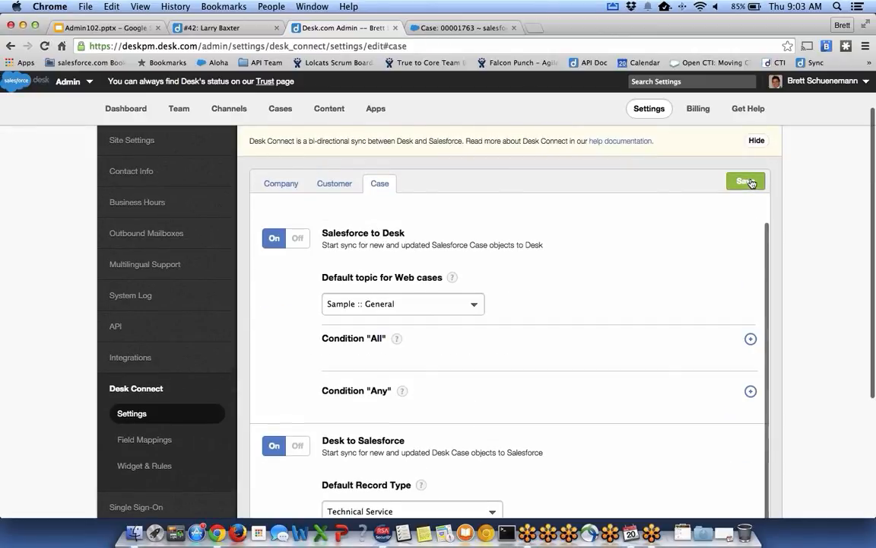
Close case #42 and create a new email case for the existing customer.
{"action": "left_click", "coordinate": [239, 28]}
{"action": "left_click", "coordinate": [199, 88]}
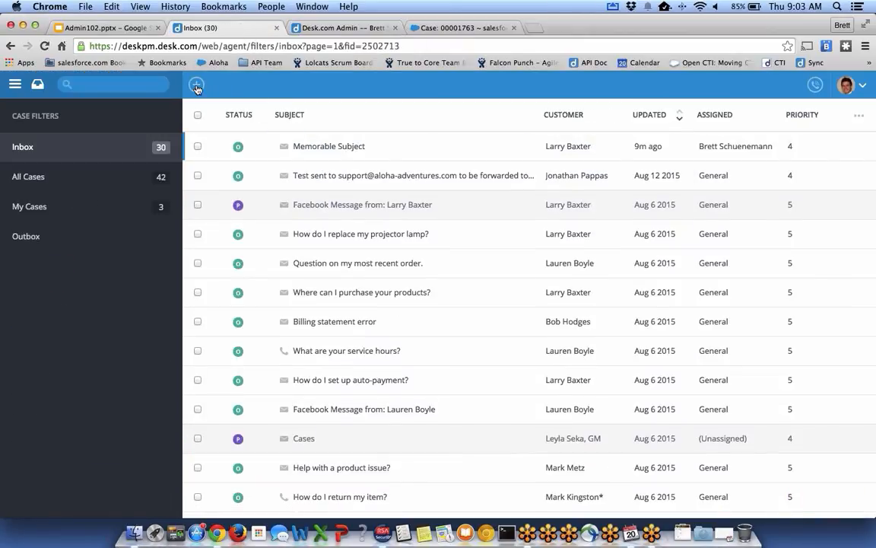
{"action": "left_click", "coordinate": [196, 86]}
{"action": "left_click", "coordinate": [220, 141]}
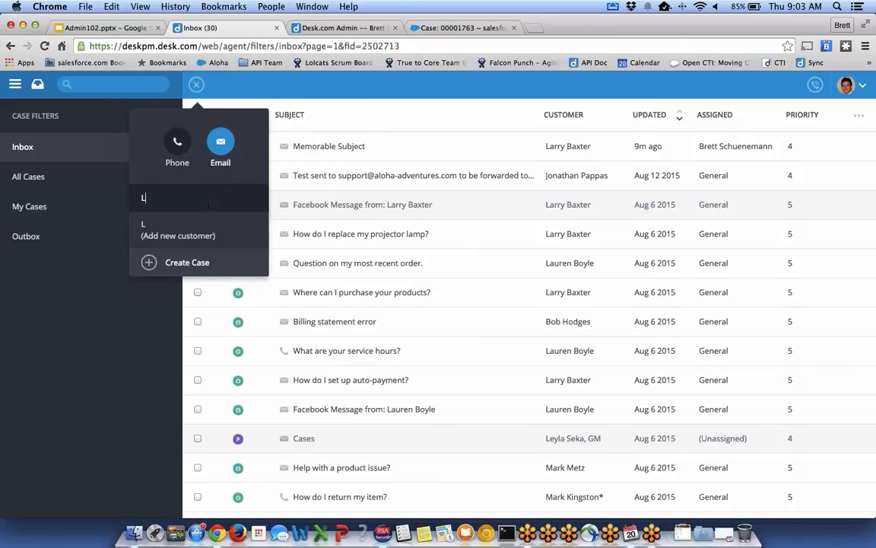
{"action": "left_click", "coordinate": [172, 214]}
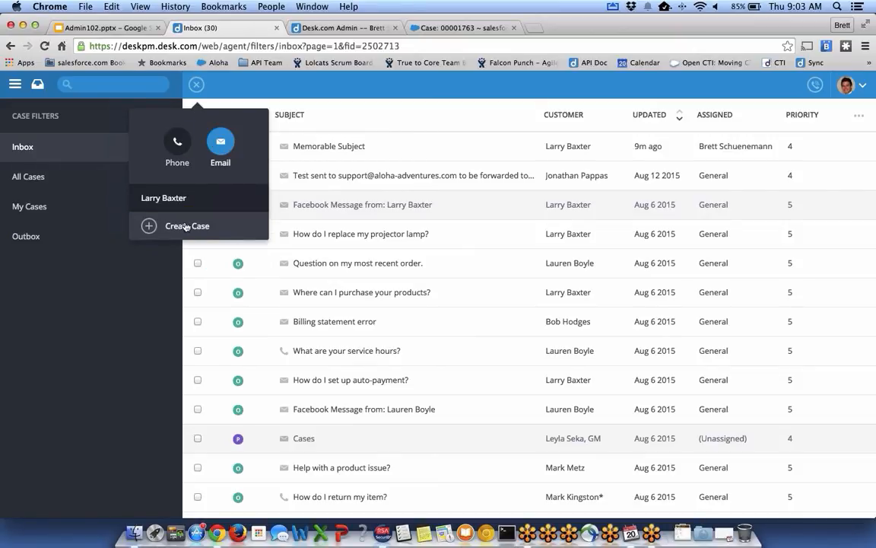
{"action": "left_click", "coordinate": [185, 225]}
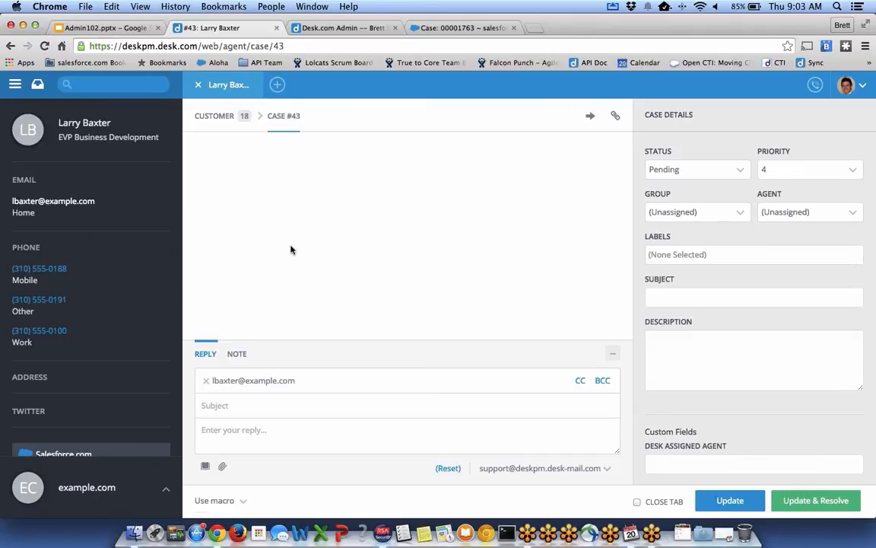
Give case #43 subject 'Test Selective Sync Webinar' and description 'Test Description', then save.
{"action": "left_click", "coordinate": [672, 297]}
{"action": "type", "text": "Test Selective Sync Webinar"}
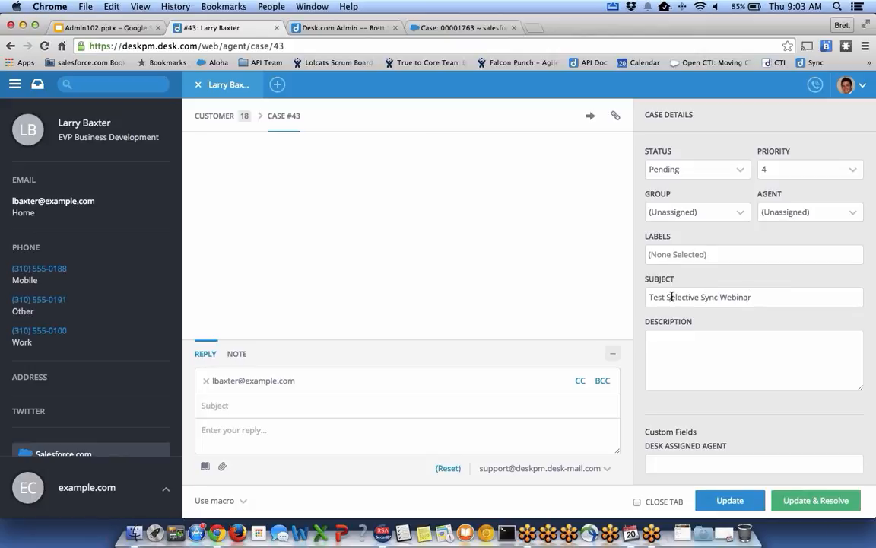
{"action": "type", "text": "Test Description"}
{"action": "scroll", "coordinate": [761, 365], "scroll_direction": "down", "scroll_amount": 2}
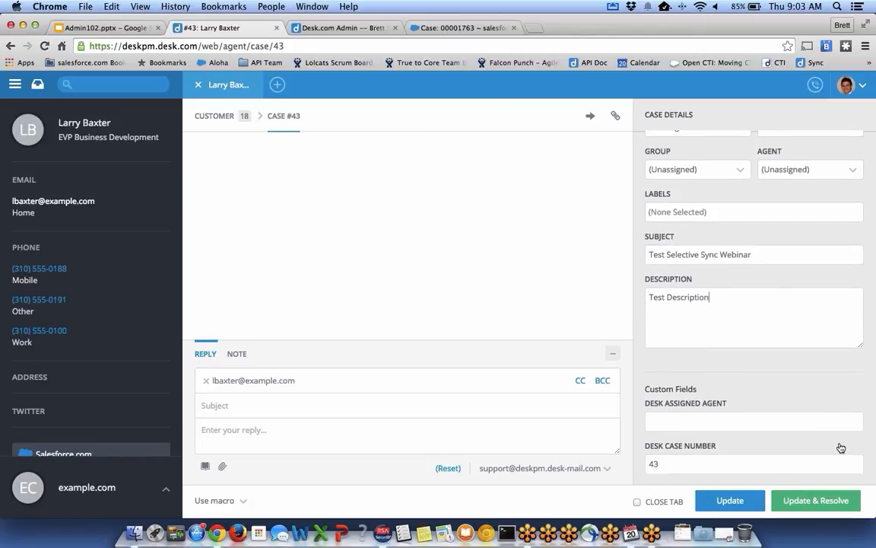
{"action": "left_click", "coordinate": [728, 500]}
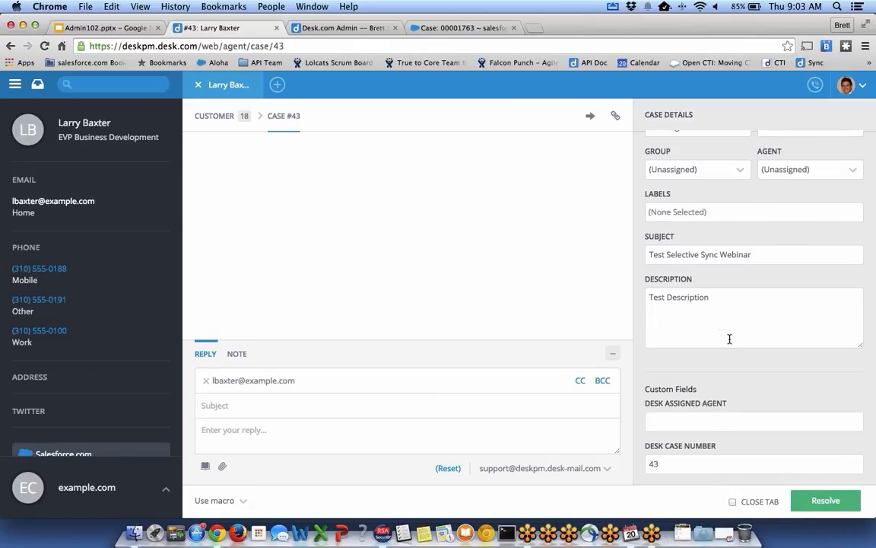
{"action": "scroll", "coordinate": [730, 339], "scroll_direction": "down", "scroll_amount": 4}
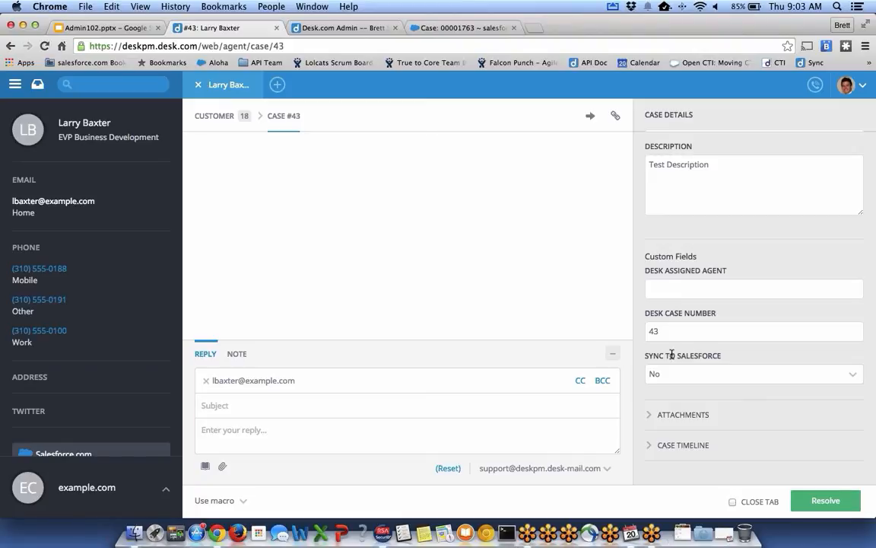
View Salesforce's All Cases list, where 00001763 is still newest, then return to Desk.com case #43.
{"action": "left_click", "coordinate": [450, 28]}
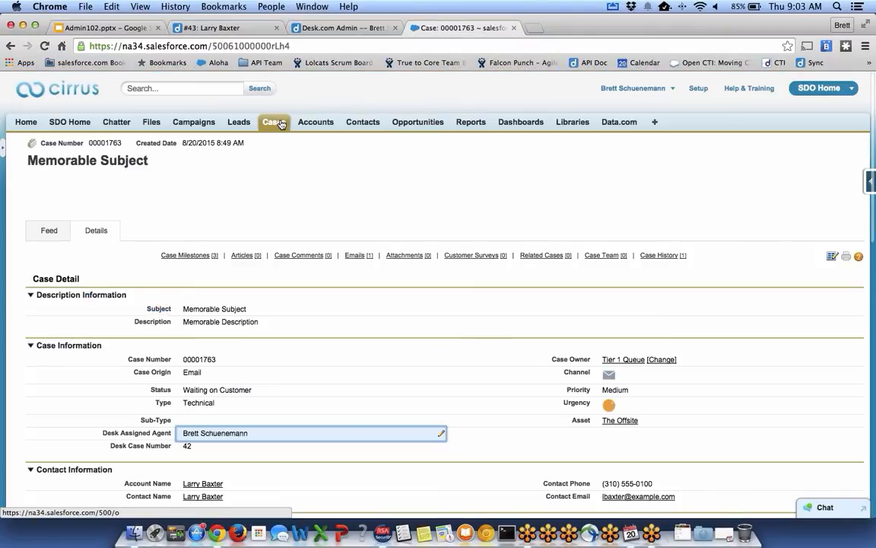
{"action": "left_click", "coordinate": [276, 123]}
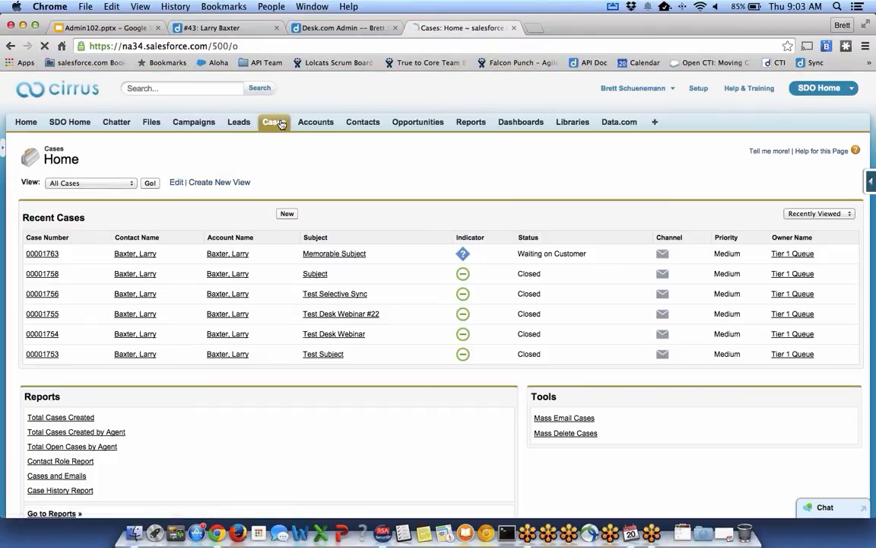
{"action": "left_click", "coordinate": [153, 185]}
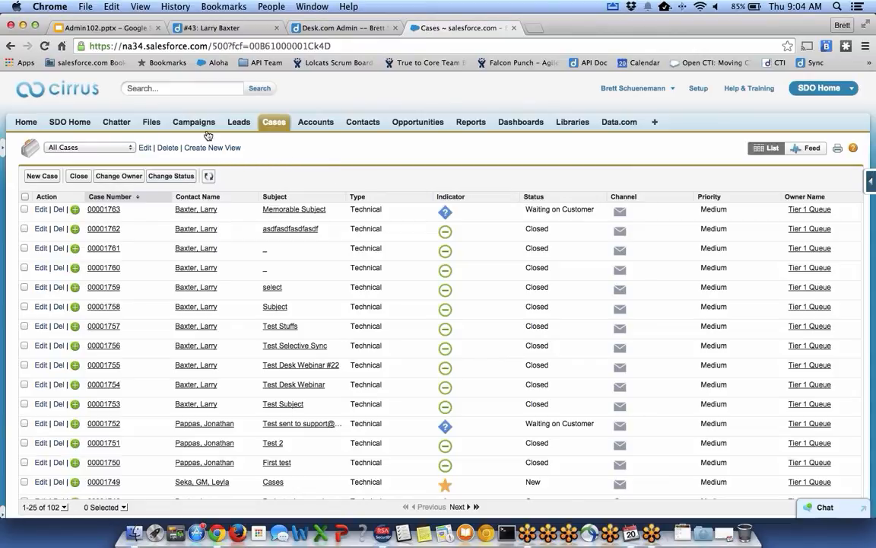
{"action": "left_click", "coordinate": [216, 28]}
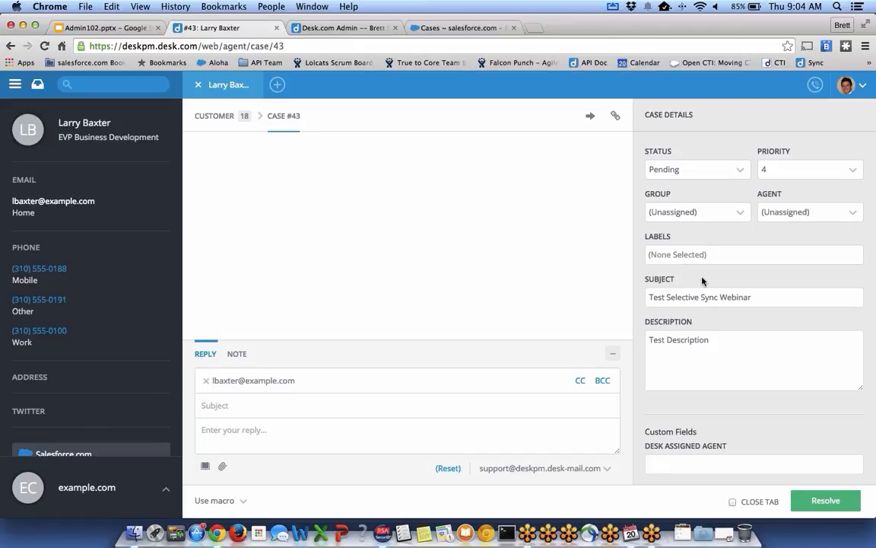
Assign case #43 to (Me), set Sync to Salesforce to Yes, and update the case.
{"action": "scroll", "coordinate": [703, 281], "scroll_direction": "down", "scroll_amount": 5}
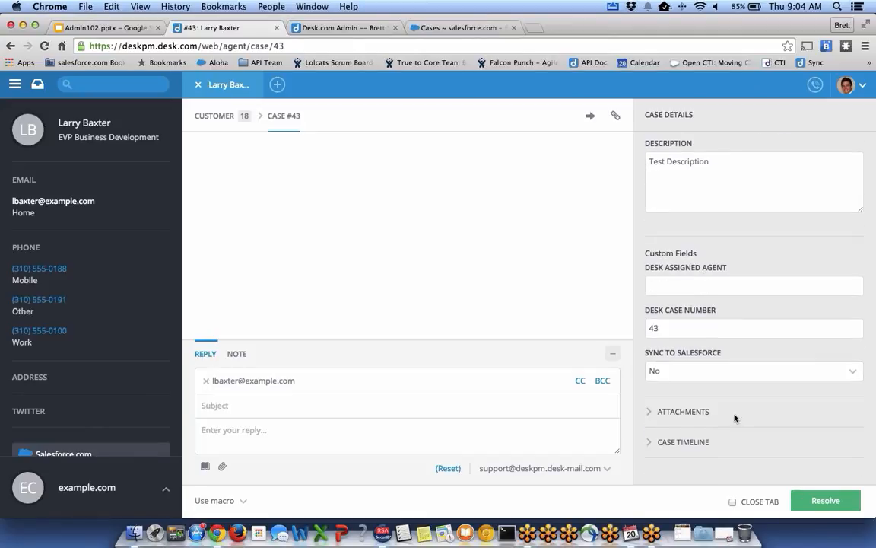
{"action": "scroll", "coordinate": [735, 418], "scroll_direction": "up", "scroll_amount": 5}
{"action": "left_click", "coordinate": [803, 212]}
{"action": "left_click", "coordinate": [791, 264]}
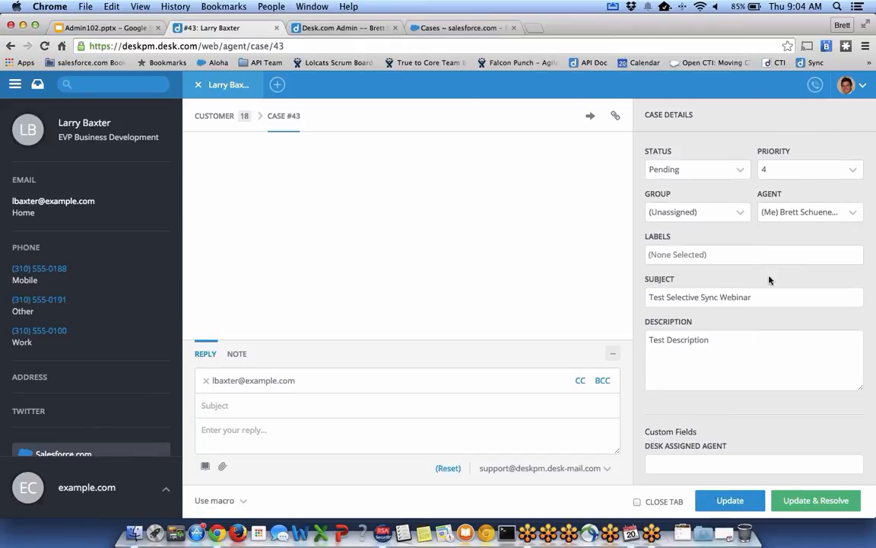
{"action": "scroll", "coordinate": [771, 280], "scroll_direction": "down", "scroll_amount": 5}
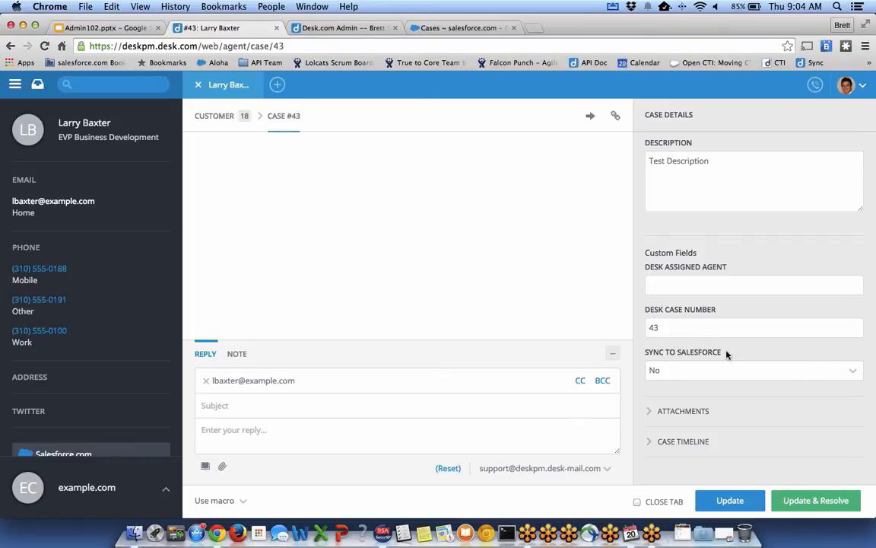
{"action": "left_click", "coordinate": [711, 371]}
{"action": "left_click", "coordinate": [671, 411]}
{"action": "left_click", "coordinate": [723, 500]}
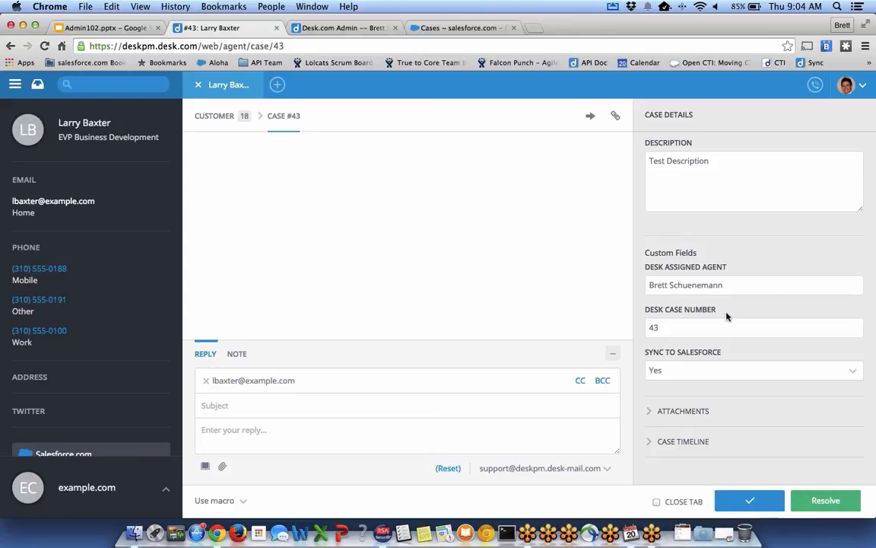
{"action": "scroll", "coordinate": [777, 382], "scroll_direction": "up", "scroll_amount": 5}
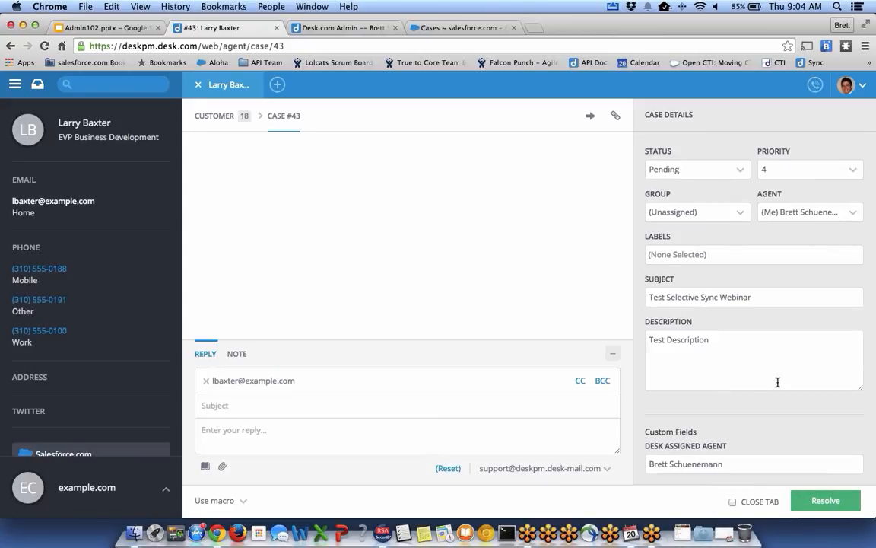
{"action": "scroll", "coordinate": [777, 382], "scroll_direction": "down", "scroll_amount": 1}
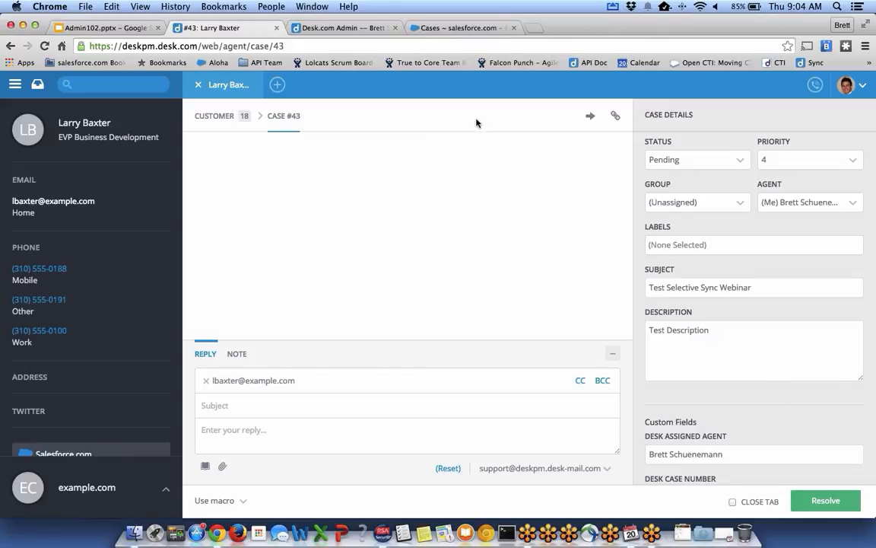
Refresh the Salesforce cases list and open case 00001764 to review its Desk Case Number 43.
{"action": "left_click", "coordinate": [445, 28]}
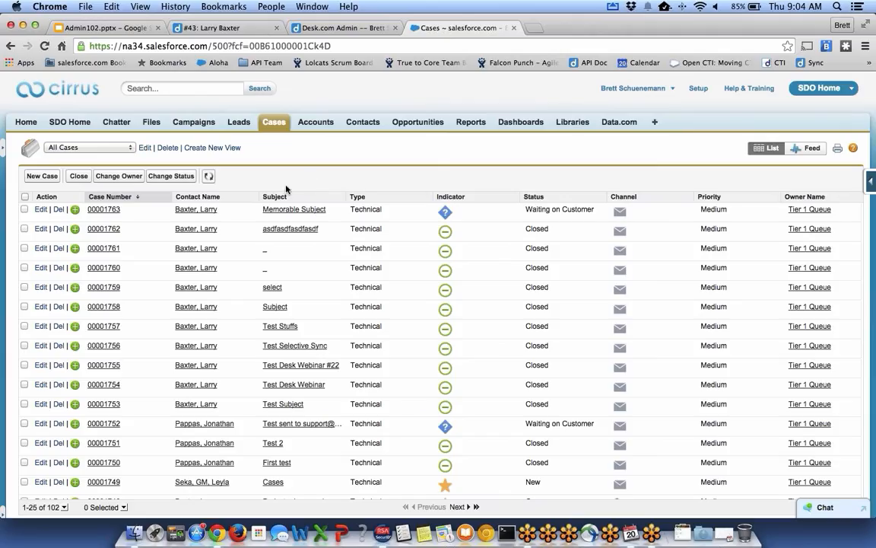
{"action": "left_click", "coordinate": [210, 179]}
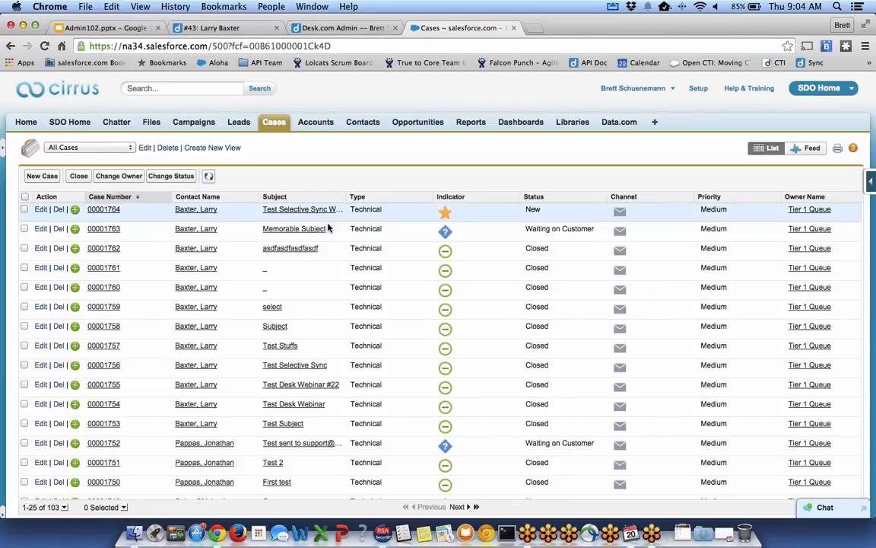
{"action": "left_click", "coordinate": [106, 210]}
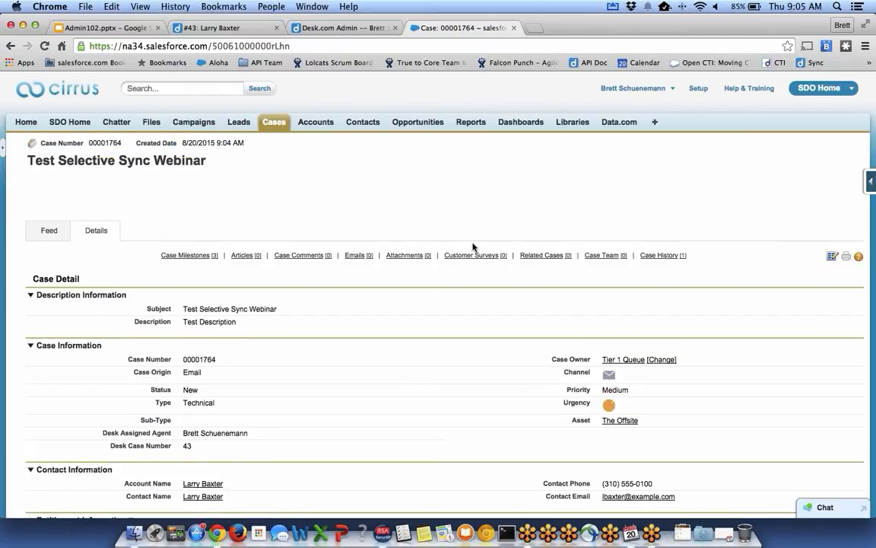
{"action": "scroll", "coordinate": [472, 247], "scroll_direction": "down", "scroll_amount": 2}
{"action": "scroll", "coordinate": [473, 247], "scroll_direction": "down", "scroll_amount": 1}
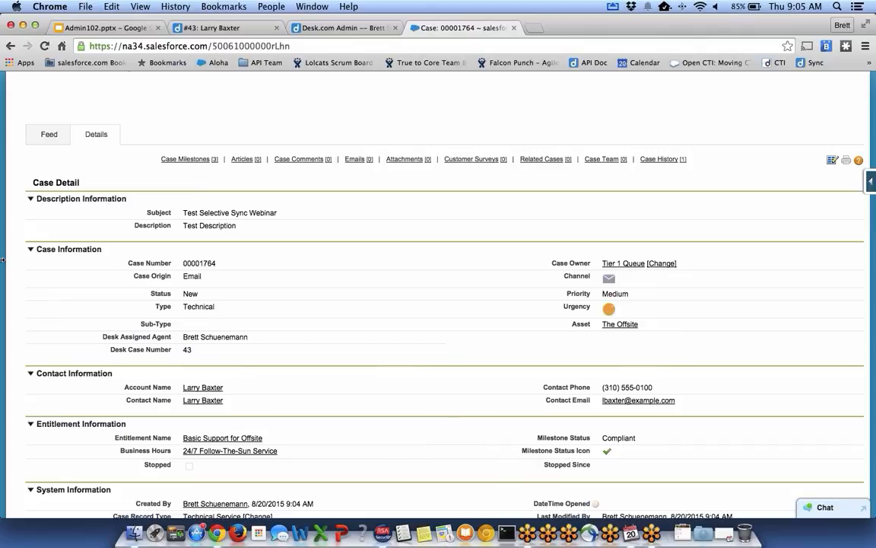
Present the Admin102.pptx deck and advance to slide 28, Resources.
{"action": "left_click", "coordinate": [89, 31]}
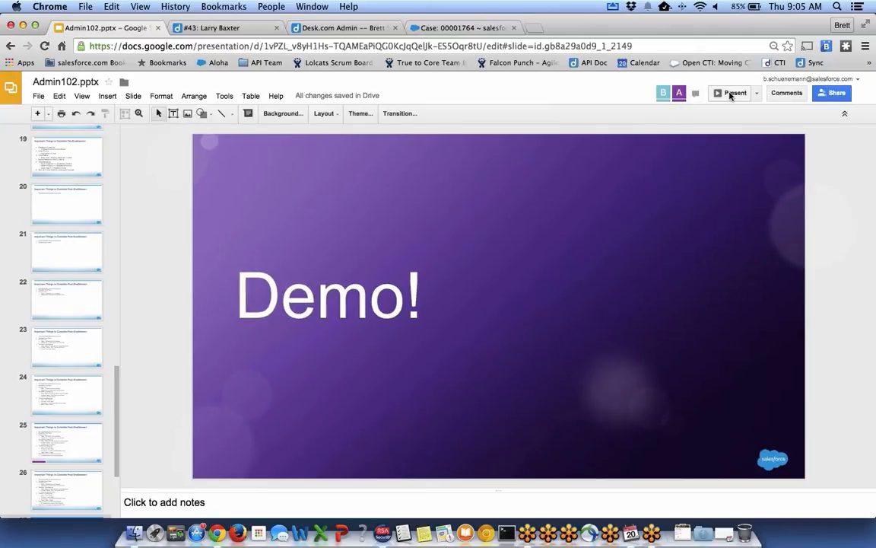
{"action": "left_click", "coordinate": [731, 93]}
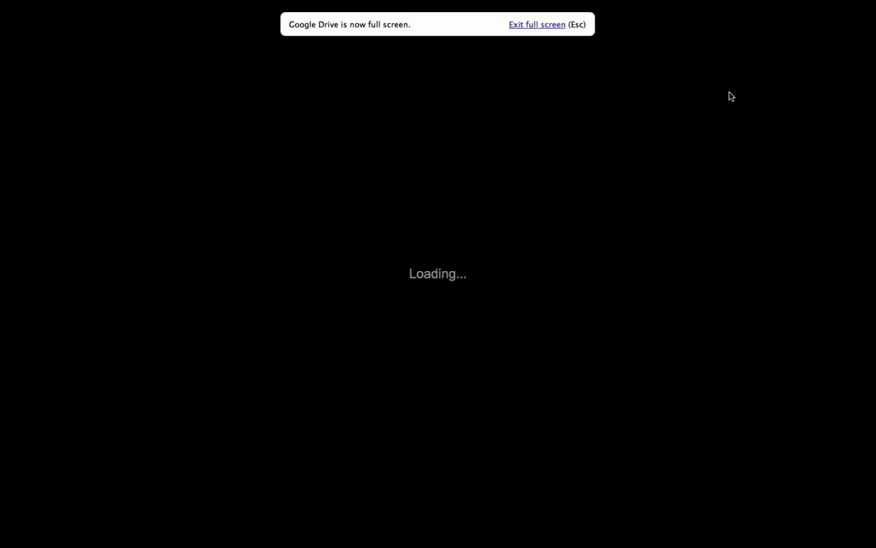
{"action": "key", "text": "Escape"}
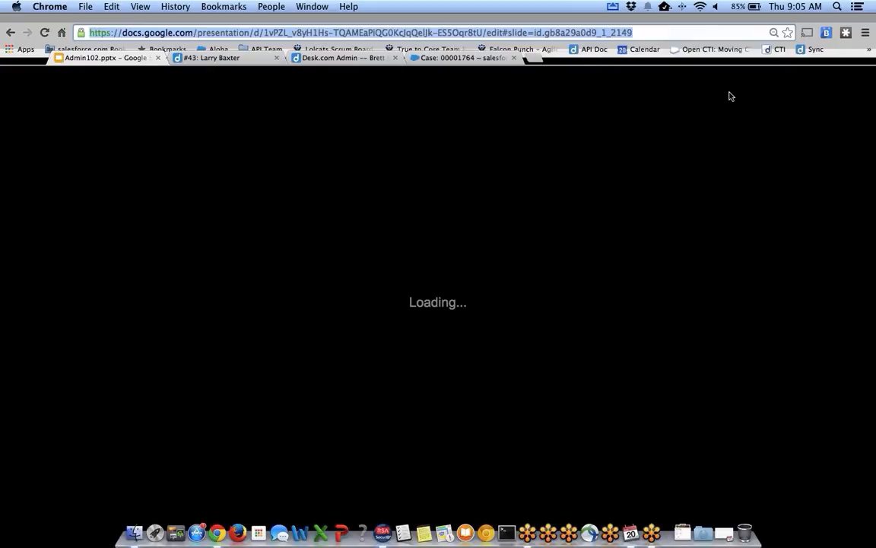
{"action": "key", "text": "Right"}
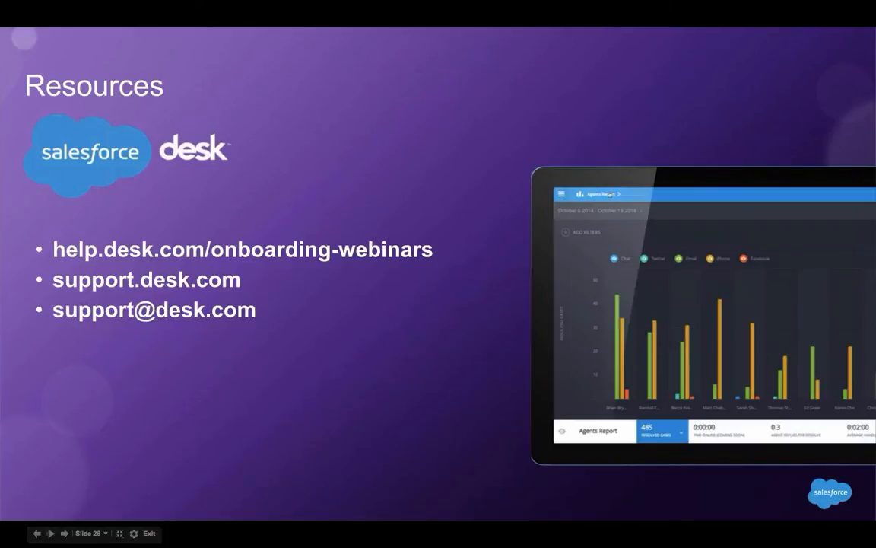